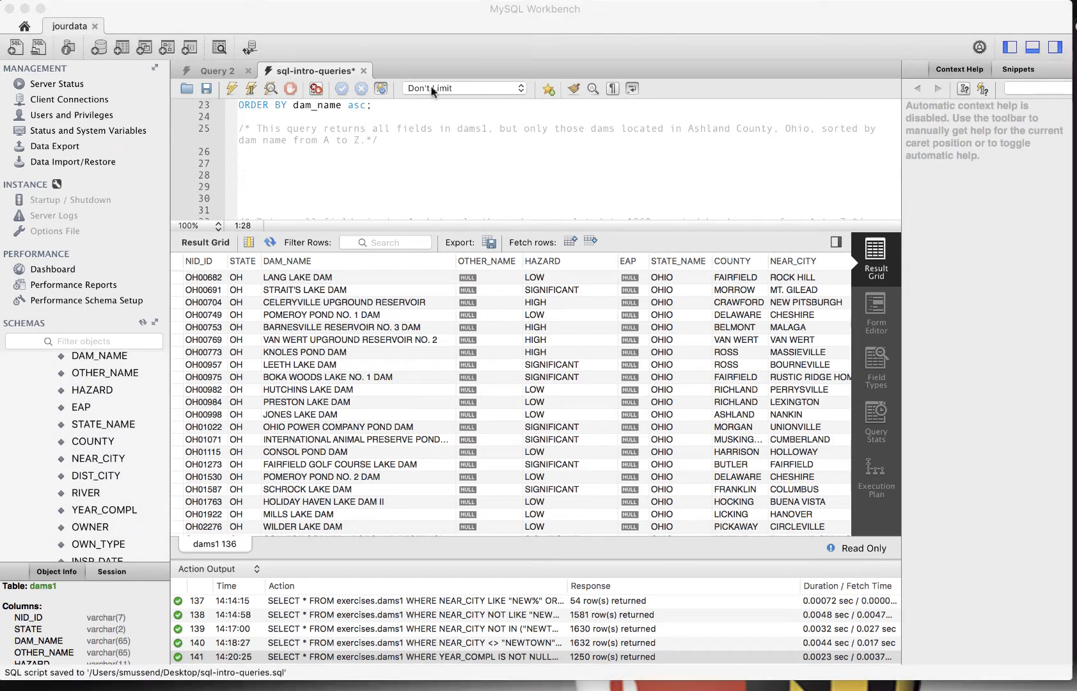
Paste a query selecting all fields from exercises.dams1 where COUNTY = "ASHLAND" ordered by dam_name below the Ashland comment
click(393, 157)
text(SELECT * FROM exercises.dams1 WHERE COUNTY = "ASHLAND" ORDER BY dam_name;)
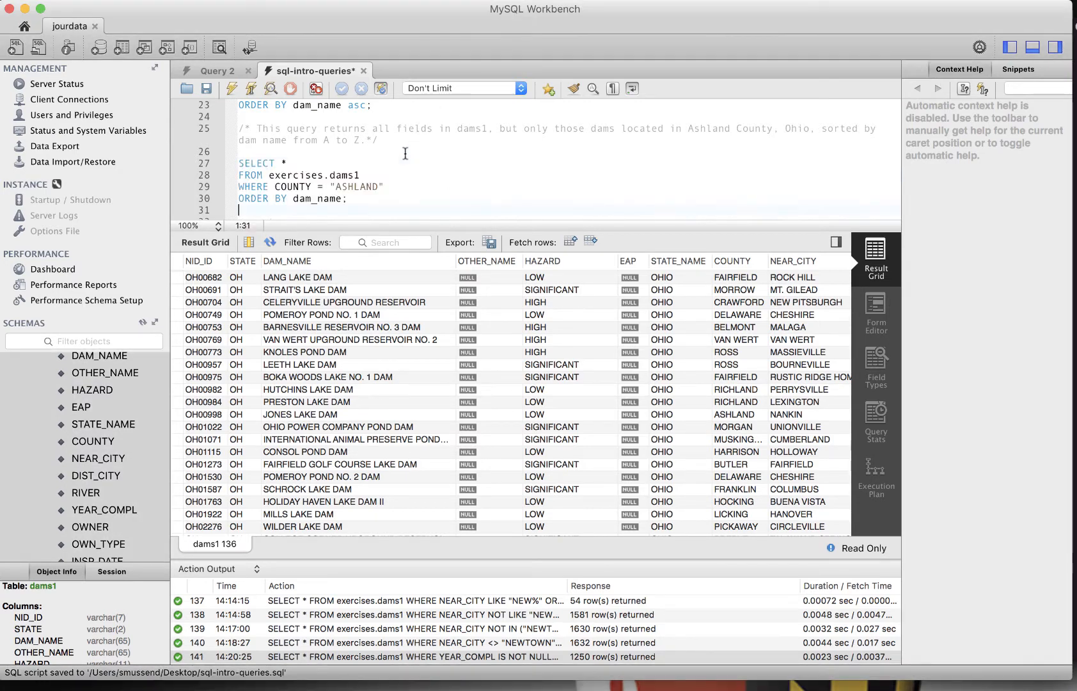
key(Up)
key(Up)
key(Up)
key(Up)
key(End)
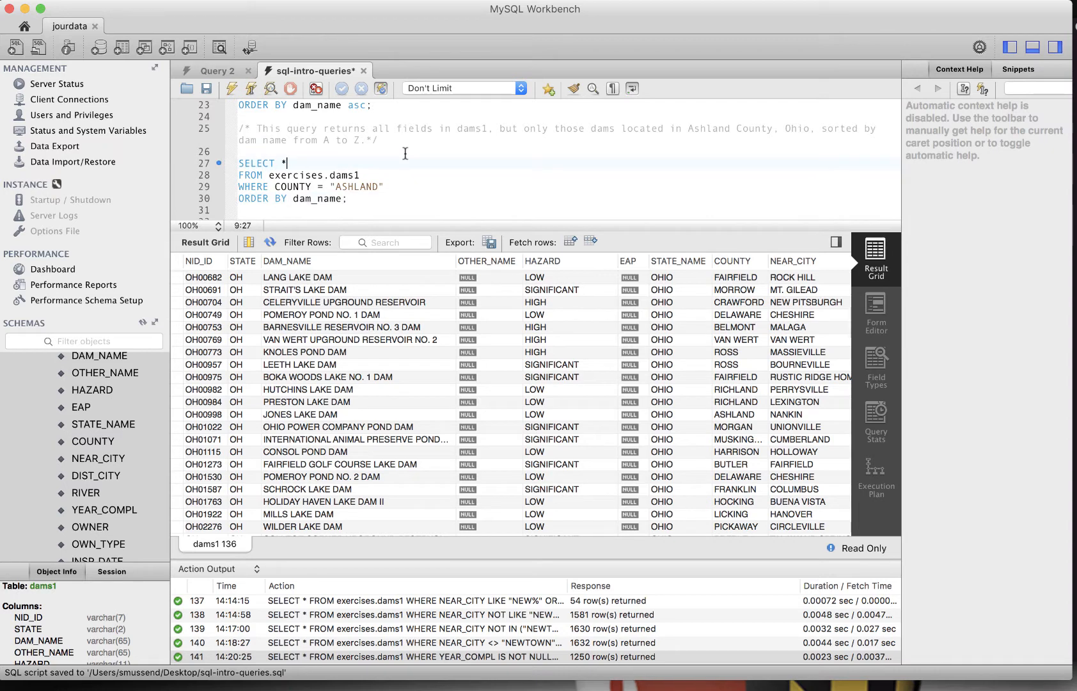
Step through the pasted Ashland query clause by clause
key(Right)
key(Right)
key(Right)
key(Right)
key(Right)
key(Right)
key(Right)
key(Right)
key(Right)
key(Right)
key(Right)
key(Right)
key(Right)
key(Right)
key(Right)
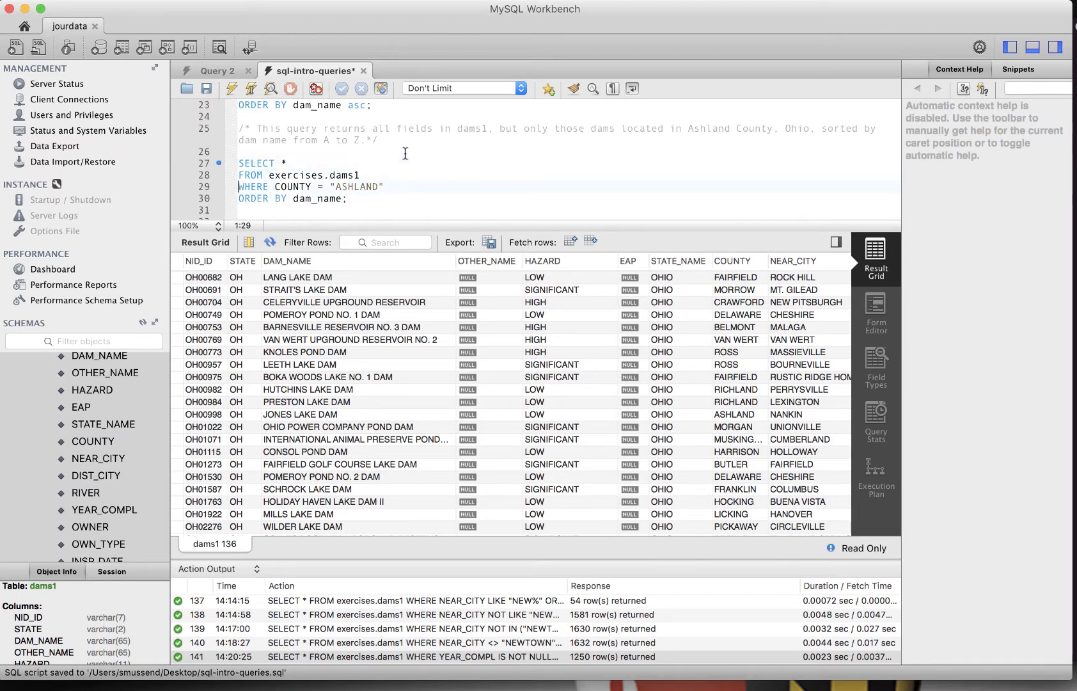
key(Right)
key(Right)
key(Right)
key(Right)
key(Right)
key(Right)
key(Right)
key(Right)
key(Right)
key(Right)
key(Right)
key(Right)
key(Right)
key(Left)
key(Right)
key(Right)
key(Down)
key(End)
Select the Ashland query and execute it
key(shift+Up)
key(shift+Up)
key(shift+Up)
key(shift+Up)
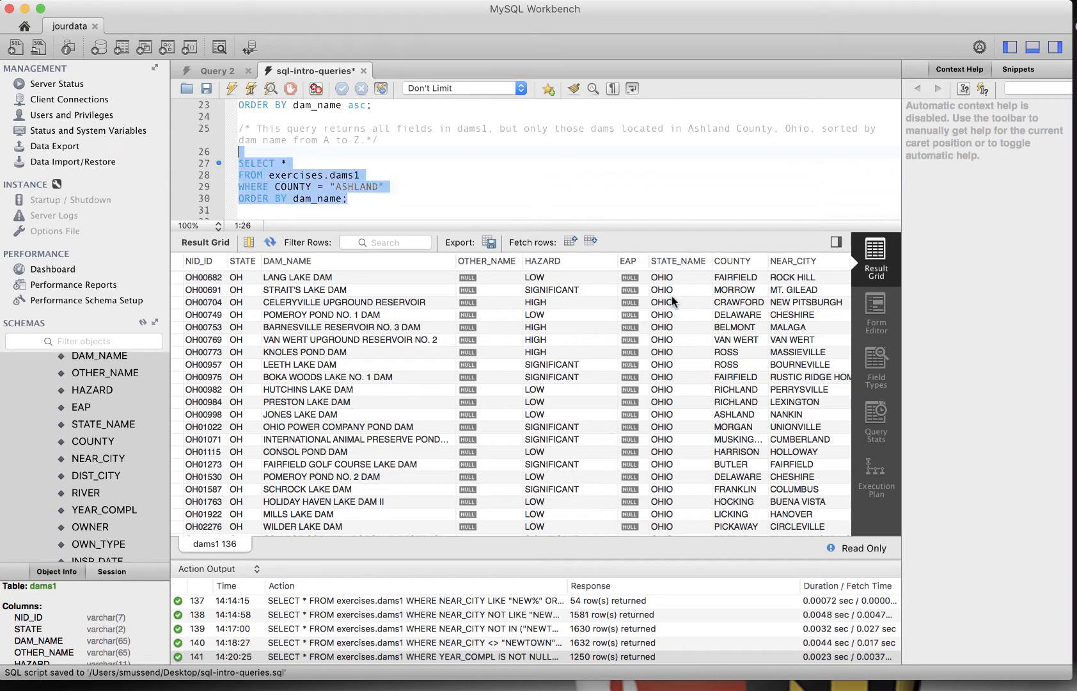
key(shift+Down)
click(233, 92)
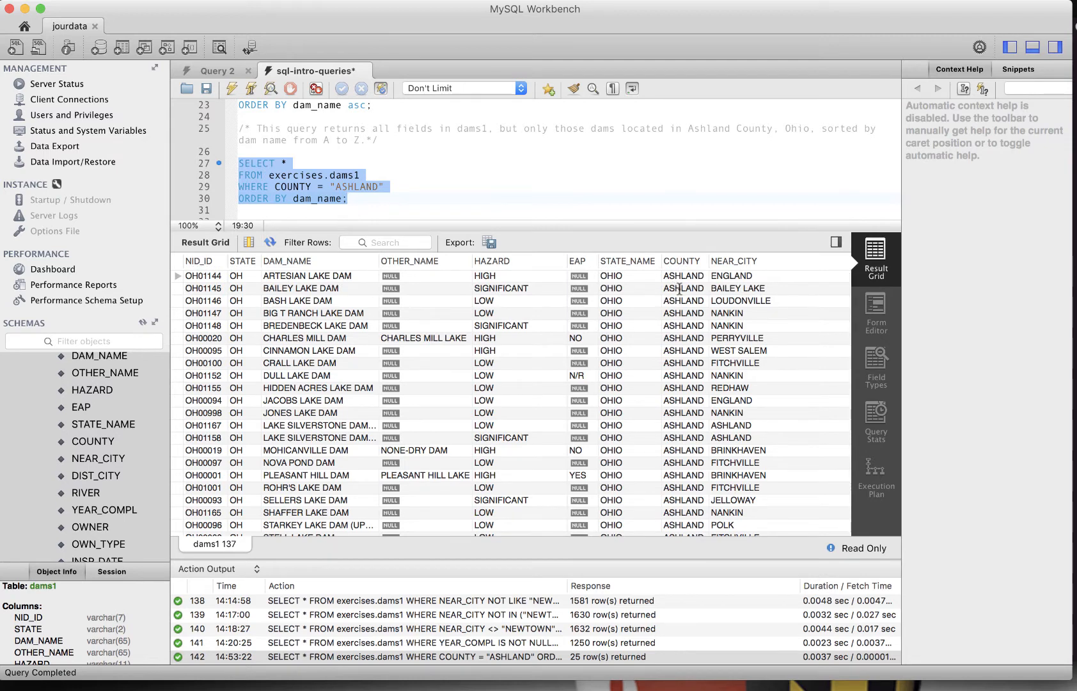
Scroll through the Ashland results and examine the ORDER BY column
scroll(680, 289, down, 2)
scroll(344, 283, up, 2)
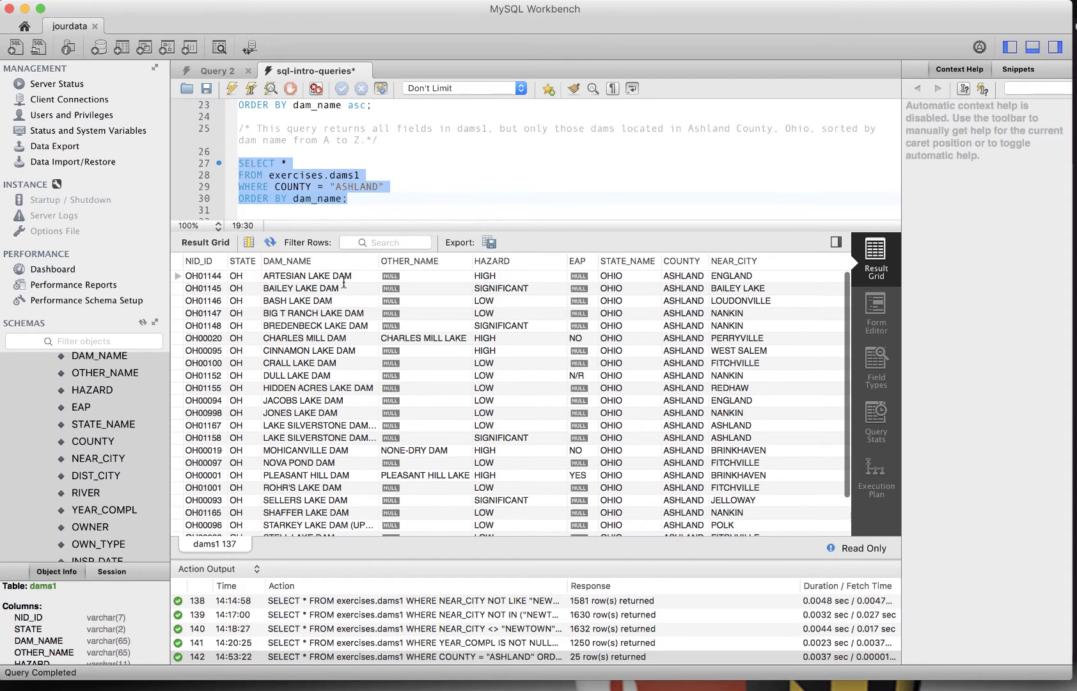
scroll(313, 458, down, 2)
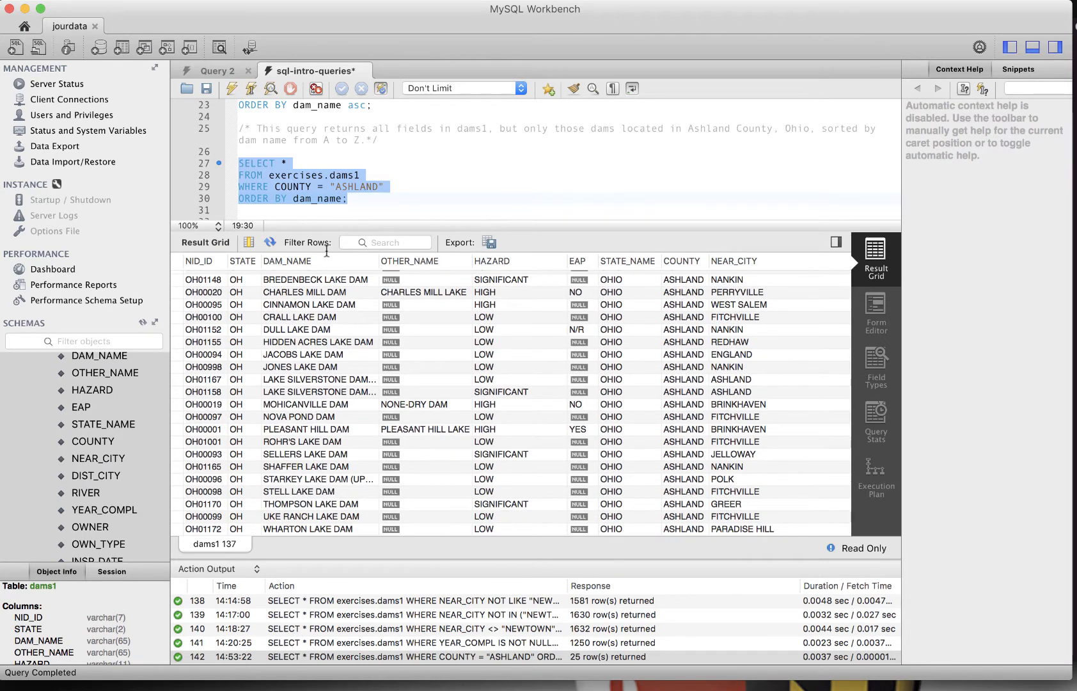
click(298, 199)
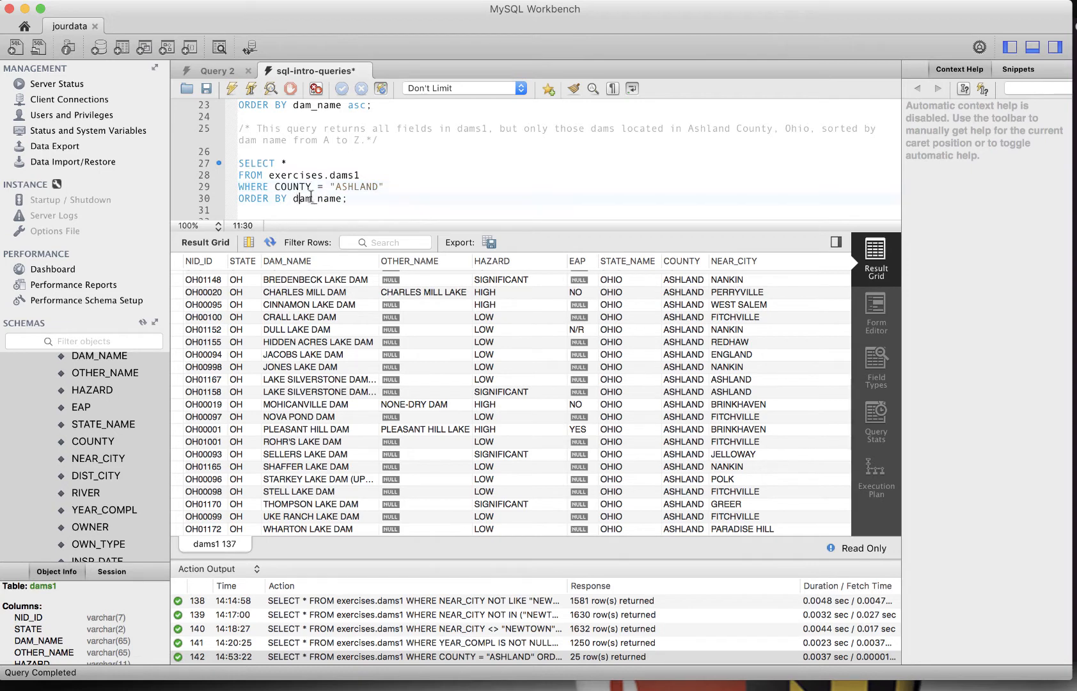
drag(293, 199, 344, 198)
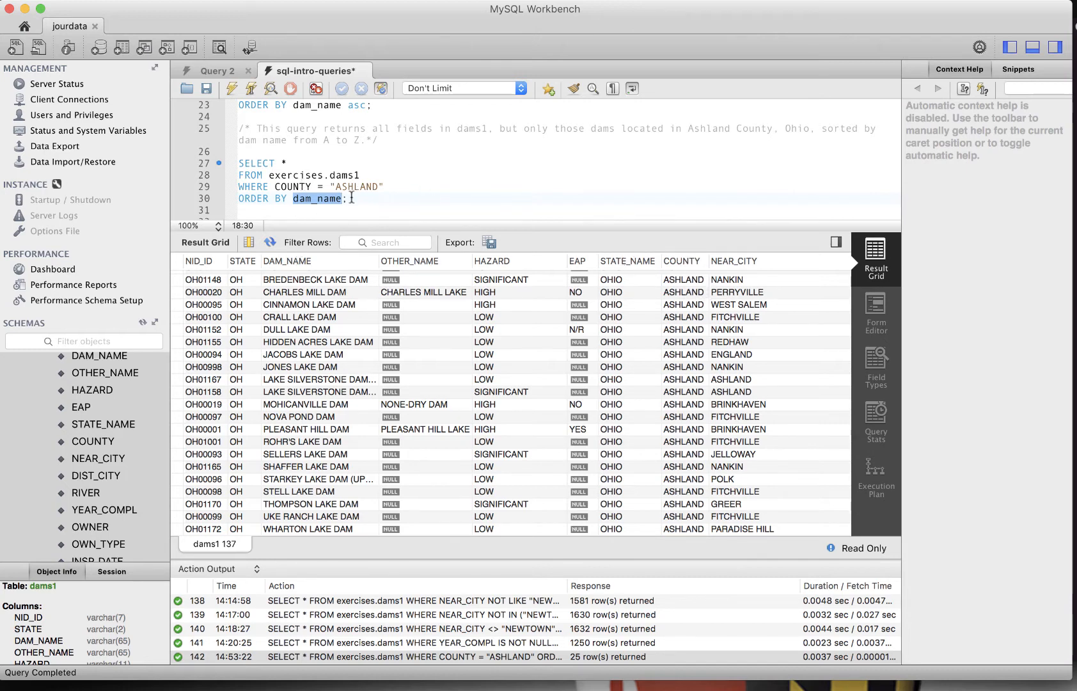
click(382, 199)
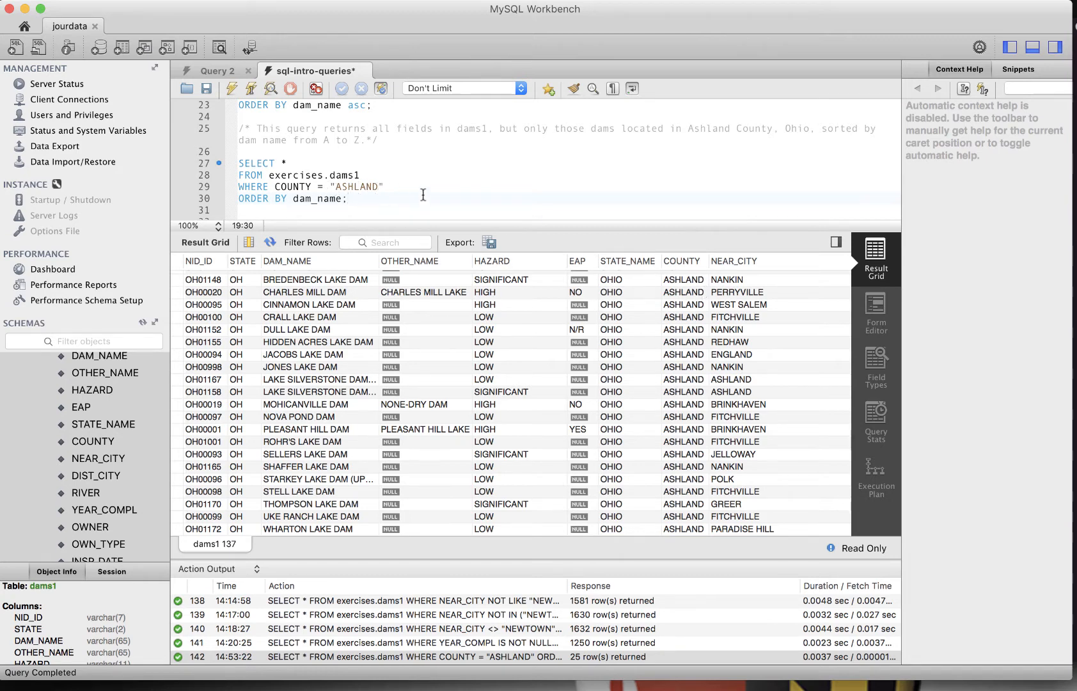
Change the county value to lowercase "ashland" and run the query again
drag(376, 188, 238, 163)
text(ashland)
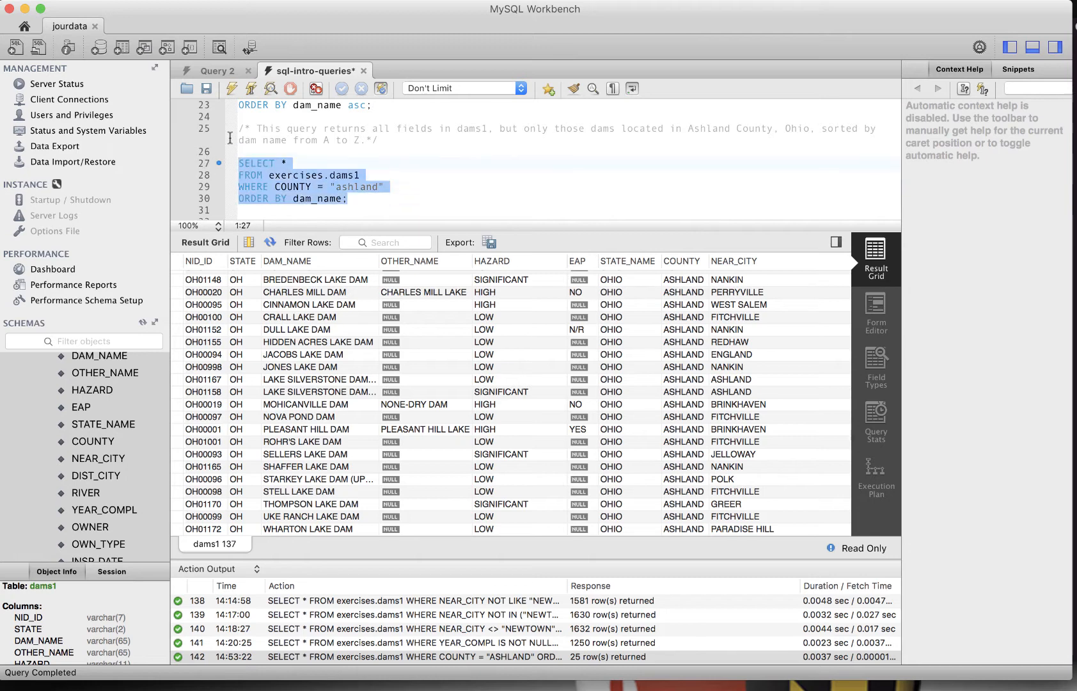
click(240, 90)
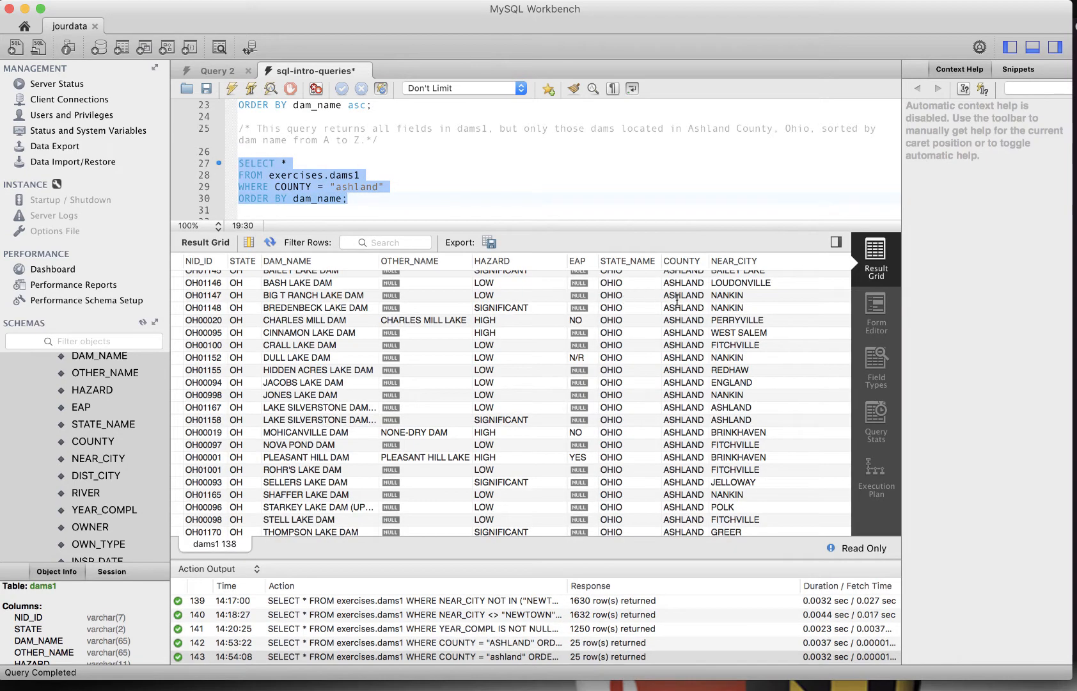
scroll(678, 295, up, 1)
scroll(681, 275, down, 3)
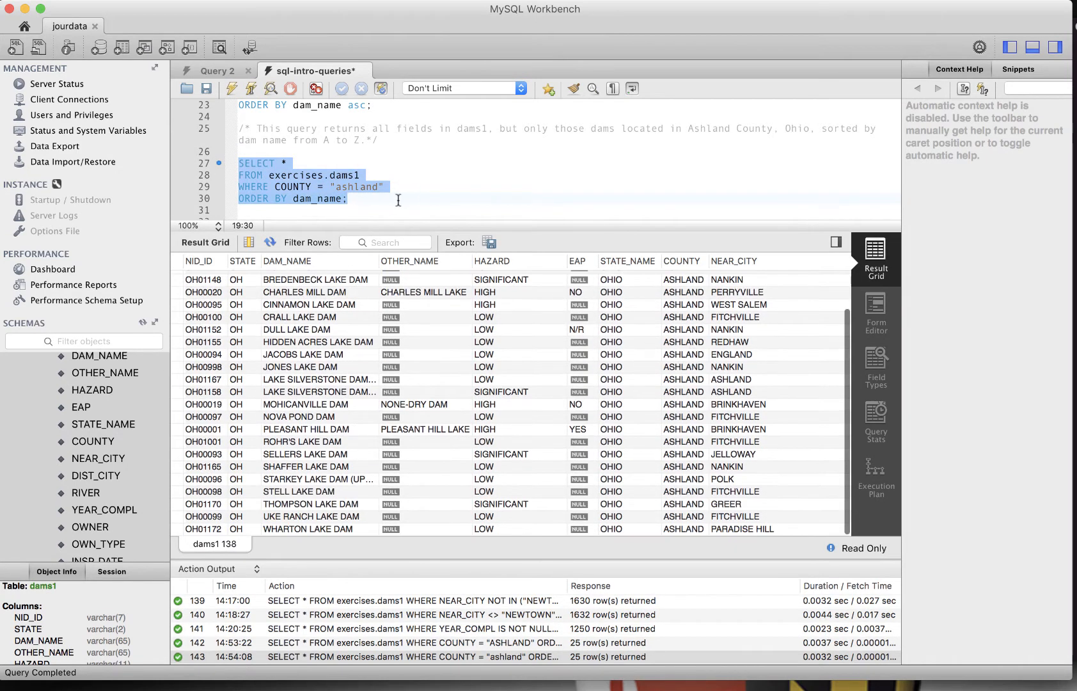
click(380, 200)
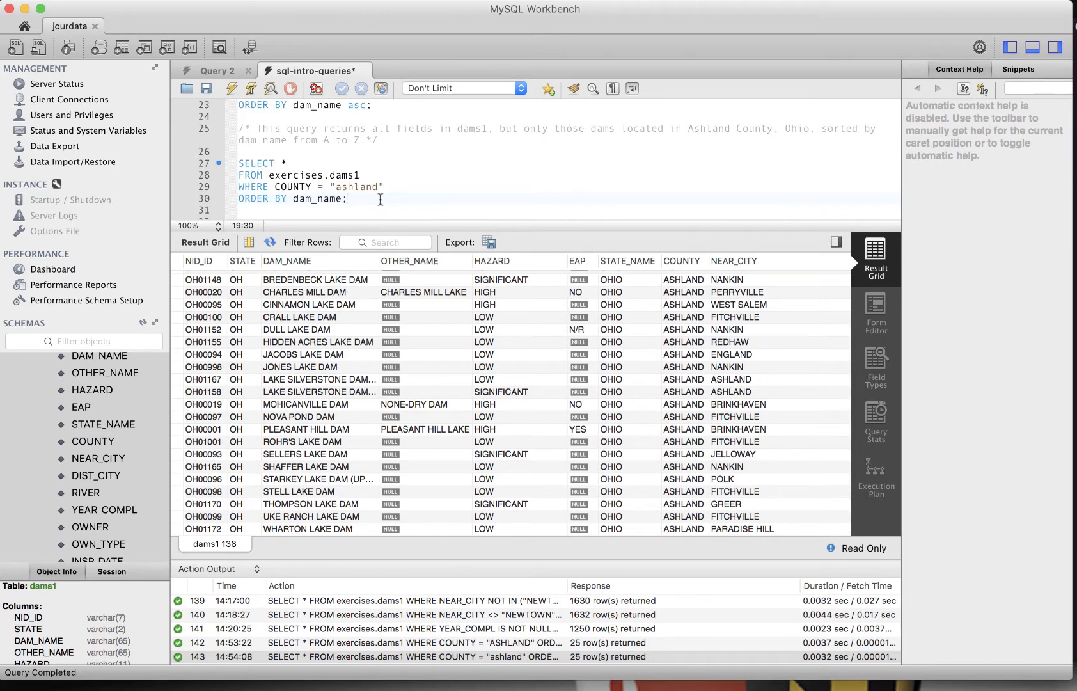
Change the county value back to uppercase "ASHLAND"
key(Left)
key(Left)
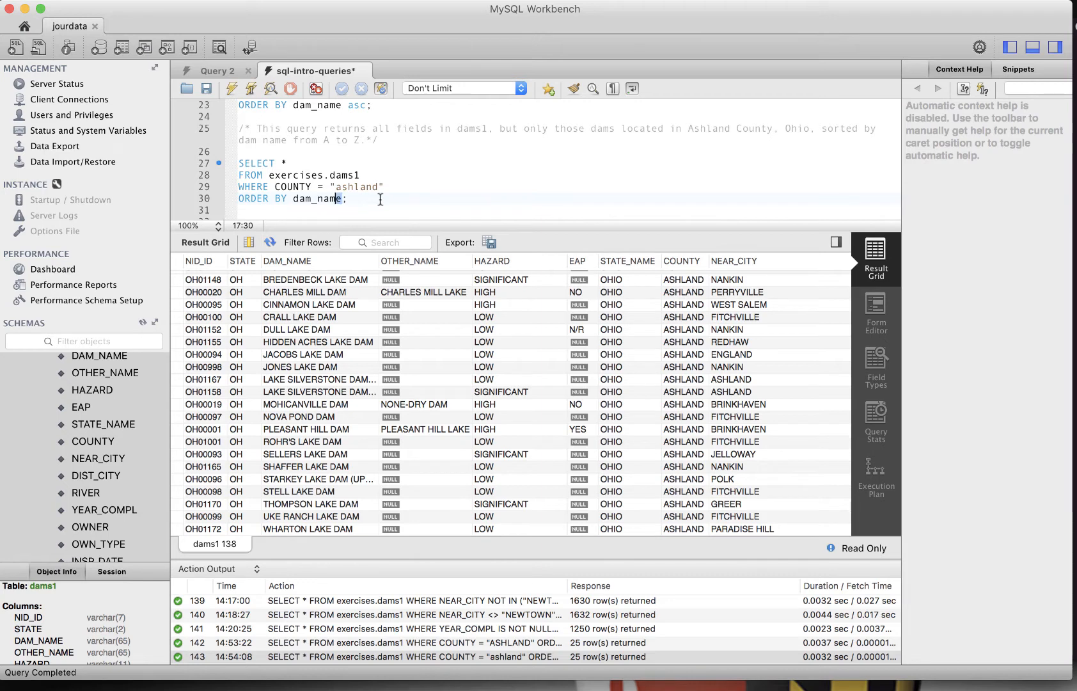
key(shift+Left)
key(shift+Left)
key(shift+Left)
key(shift+Left)
key(Up)
key(Right)
key(Right)
key(Right)
key(Right)
key(Right)
key(Right)
key(Right)
key(Left)
key(shift+Right)
key(shift+Right)
key(shift+Right)
key(shift+Right)
key(shift+Right)
key(shift+Right)
key(shift+Right)
text(ASHLAND)
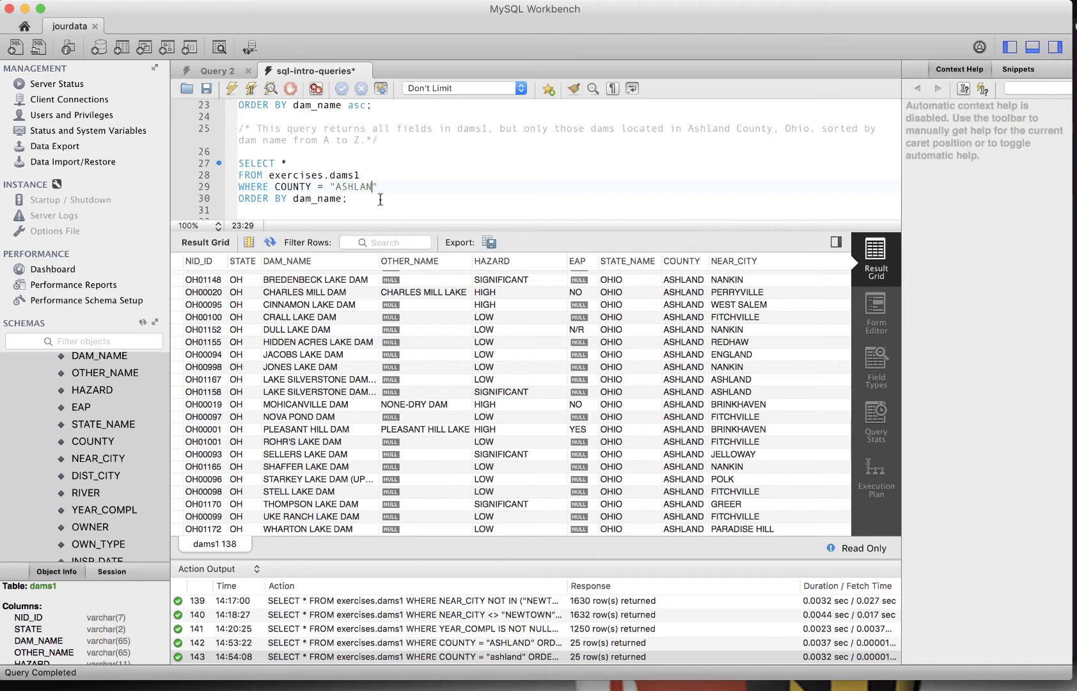
Change the ORDER BY column name to uppercase DAM_NAME
key(Down)
key(Left)
key(shift+Left)
key(shift+Left)
key(shift+Left)
key(shift+Left)
key(shift+Left)
key(shift+Left)
key(shift+Left)
key(shift+Left)
text(DAM_DA)
key(BackSpace)
key(BackSpace)
text(NAME)
scroll(344, 170, down, 1)
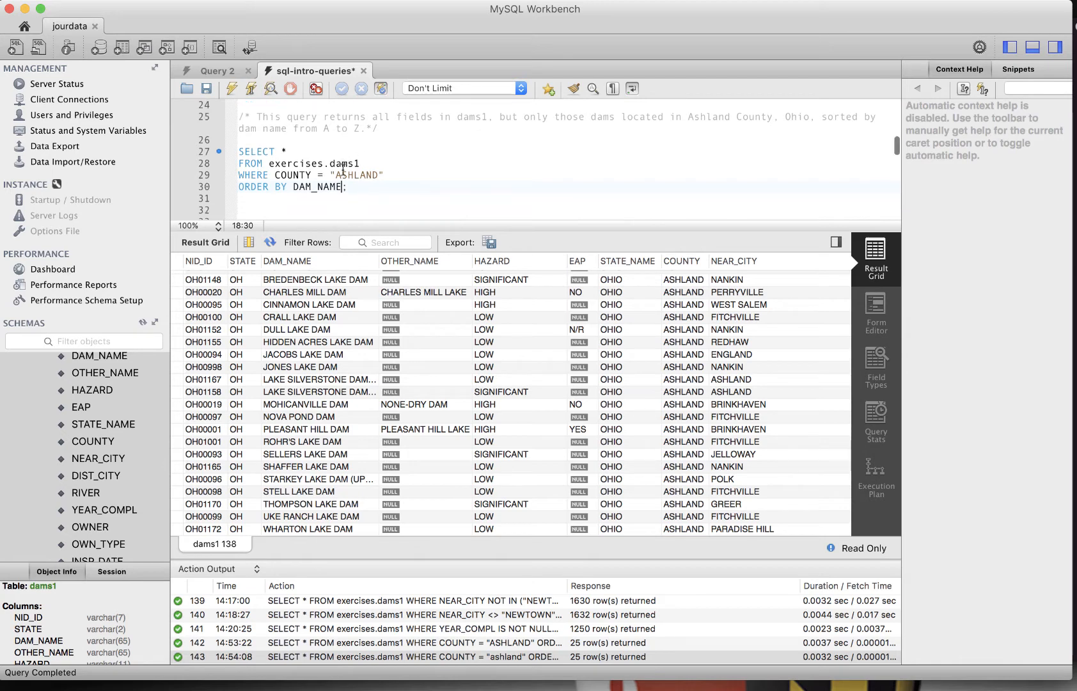
Delete the extra blank lines between the Ashland query and the 1969 comment
scroll(344, 170, down, 3)
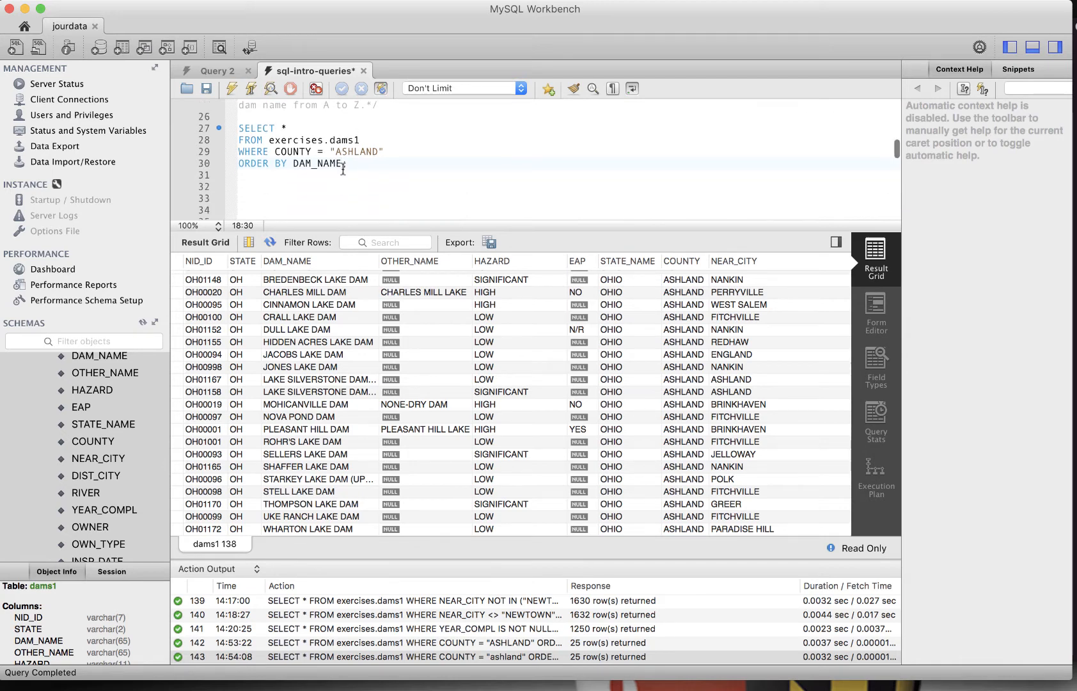
click(305, 162)
key(Down)
key(Down)
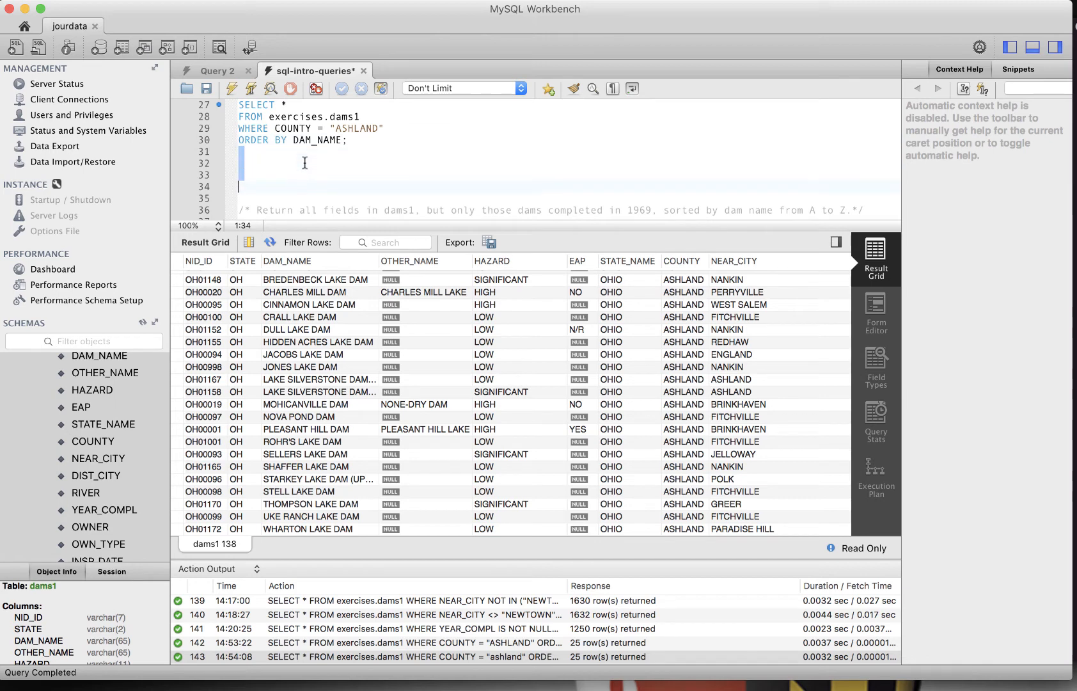
key(BackSpace)
key(BackSpace)
key(BackSpace)
key(Delete)
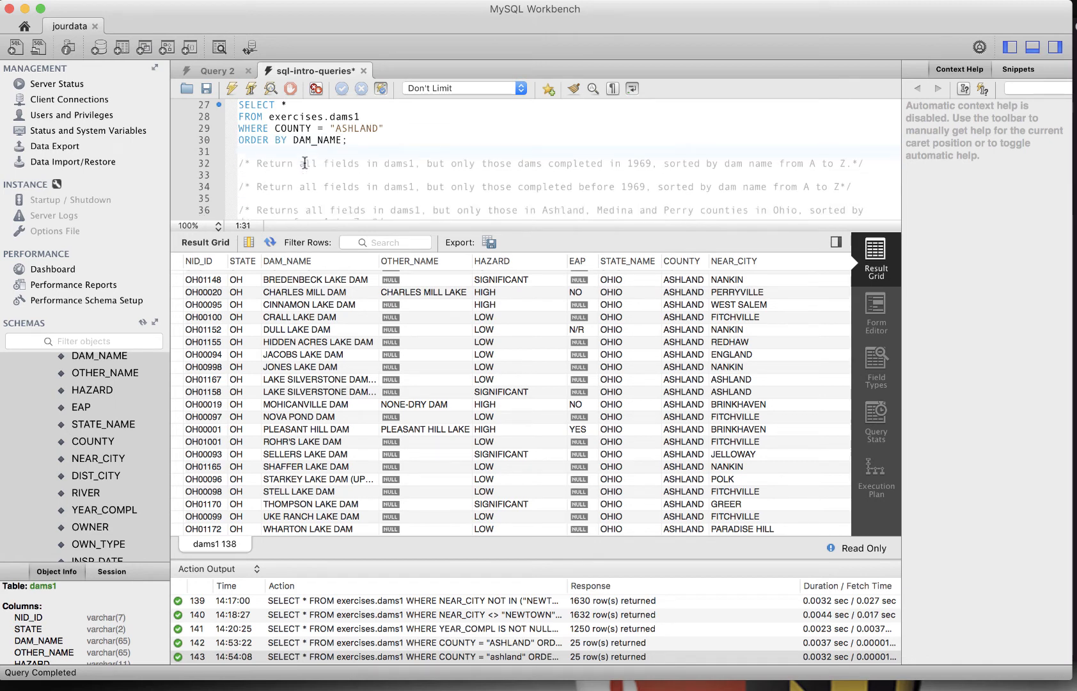
Paste a query selecting all dams1 fields where year_compl = 1969 ordered by dam_name below the 1969 comment
key(Down)
key(Down)
key(Up)
key(End)
key(Return)
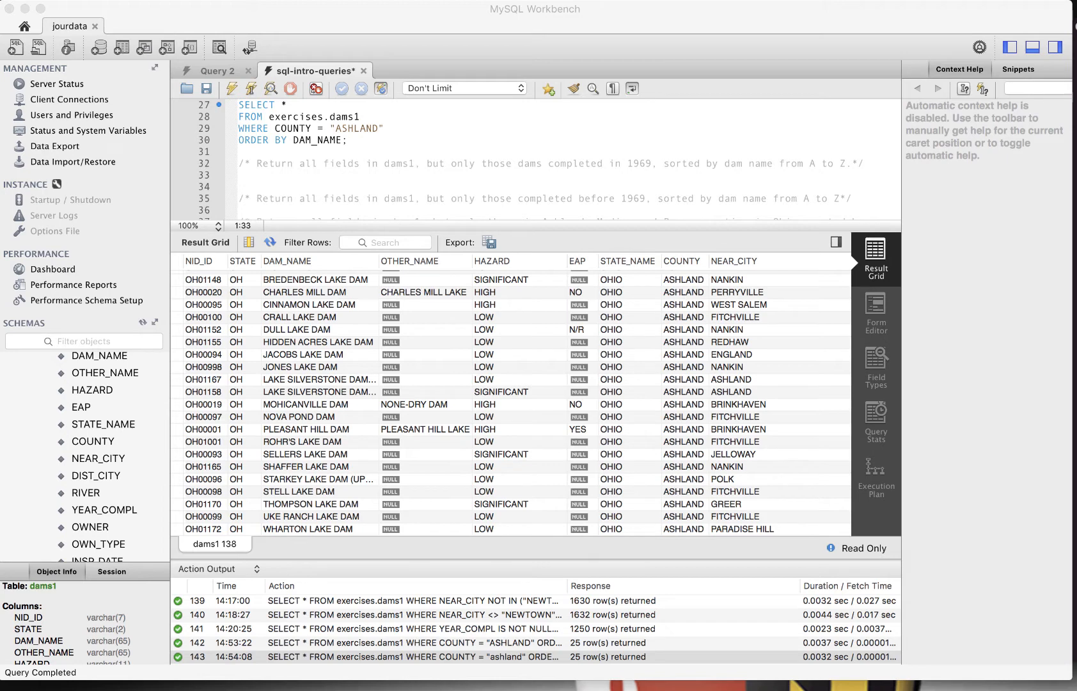
click(335, 172)
key(Return)
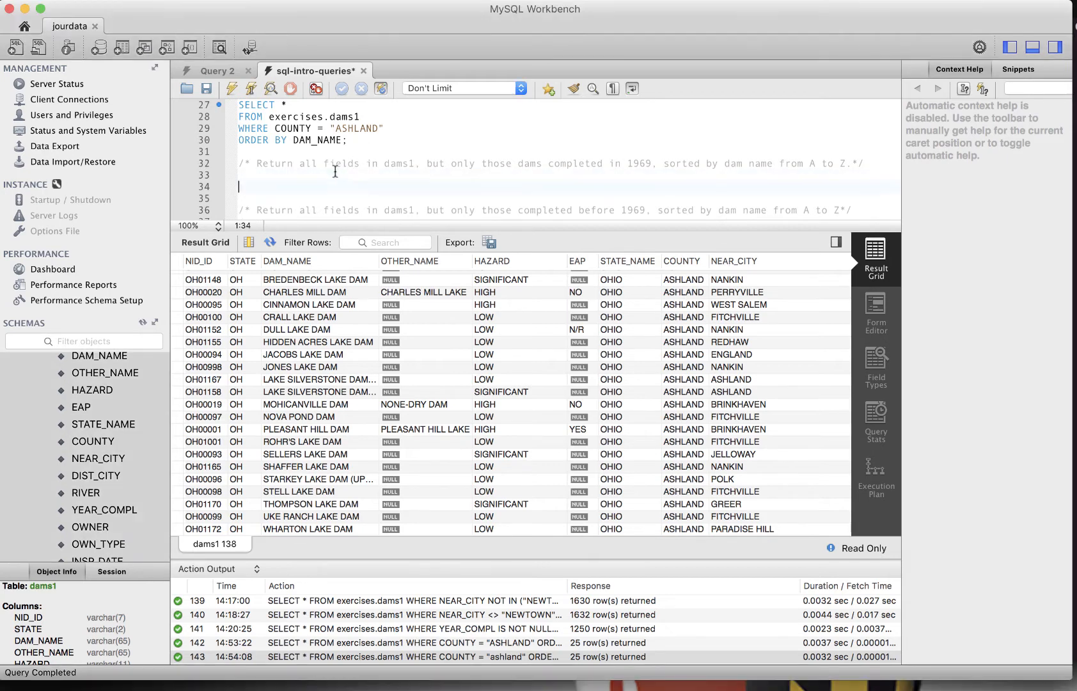
text(SELECT * FROM exercises.dams1 WHERE year_compl = 1969 ORDER BY dam_name;)
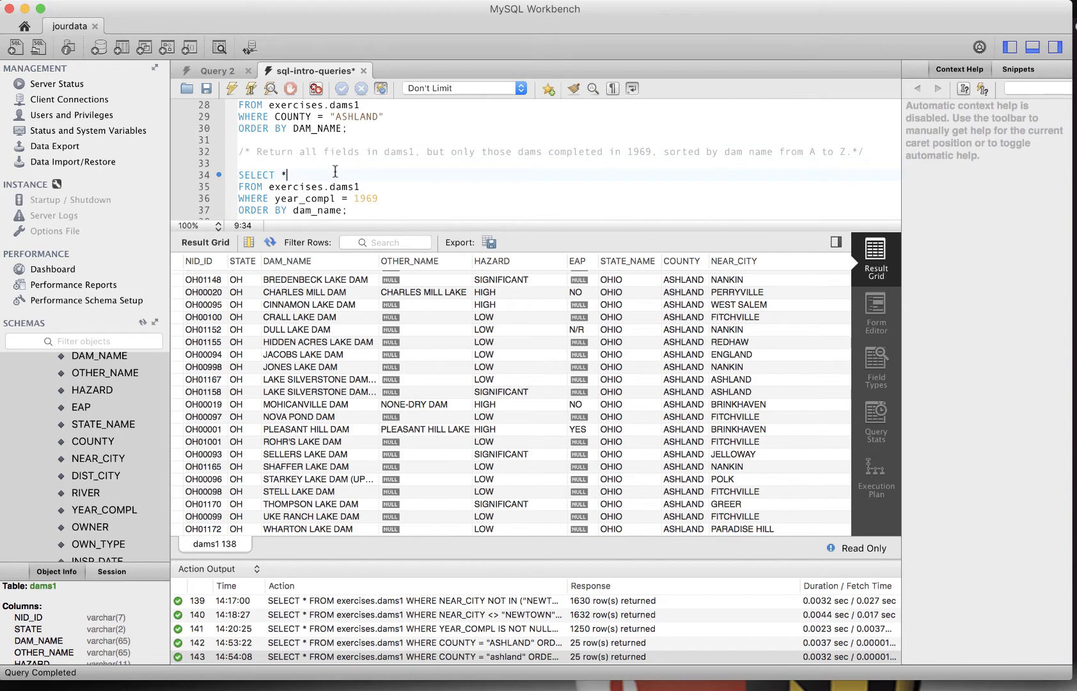
Select and run the 1969 completion-year query, then scroll through its results
key(Right)
key(Right)
key(Right)
key(Right)
key(Right)
key(Right)
key(Right)
key(Right)
key(Right)
key(Right)
key(Right)
key(Right)
key(Right)
scroll(505, 272, right, 10)
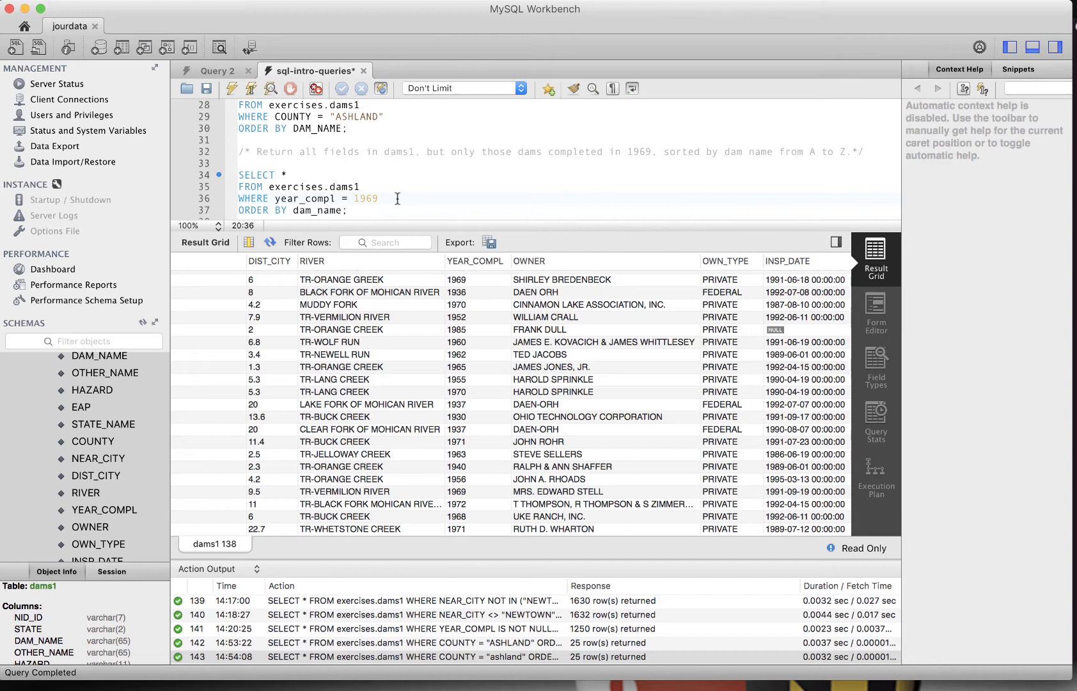
key(Down)
shift+click(239, 177)
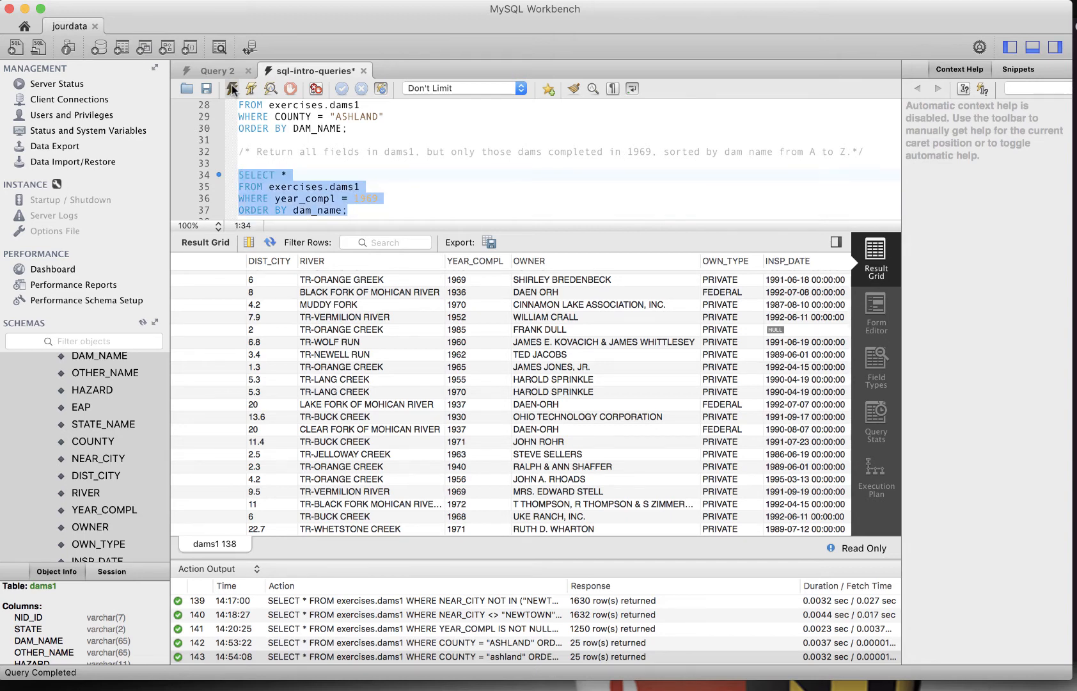
click(231, 88)
scroll(547, 294, right, 10)
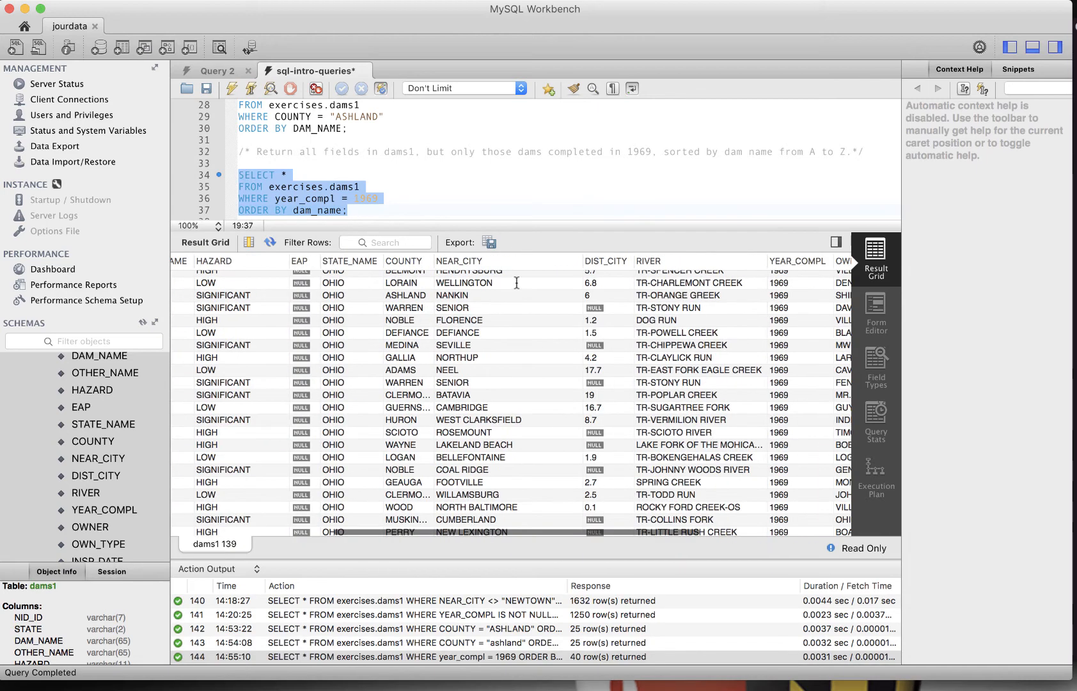
scroll(575, 286, down, 6)
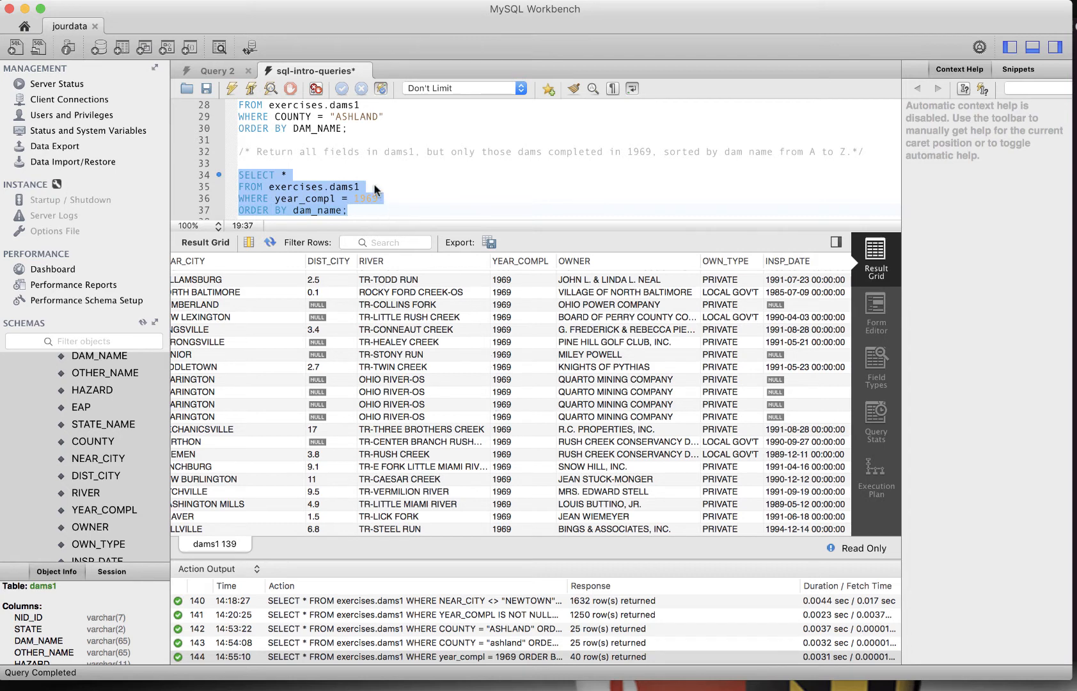
scroll(377, 189, down, 1)
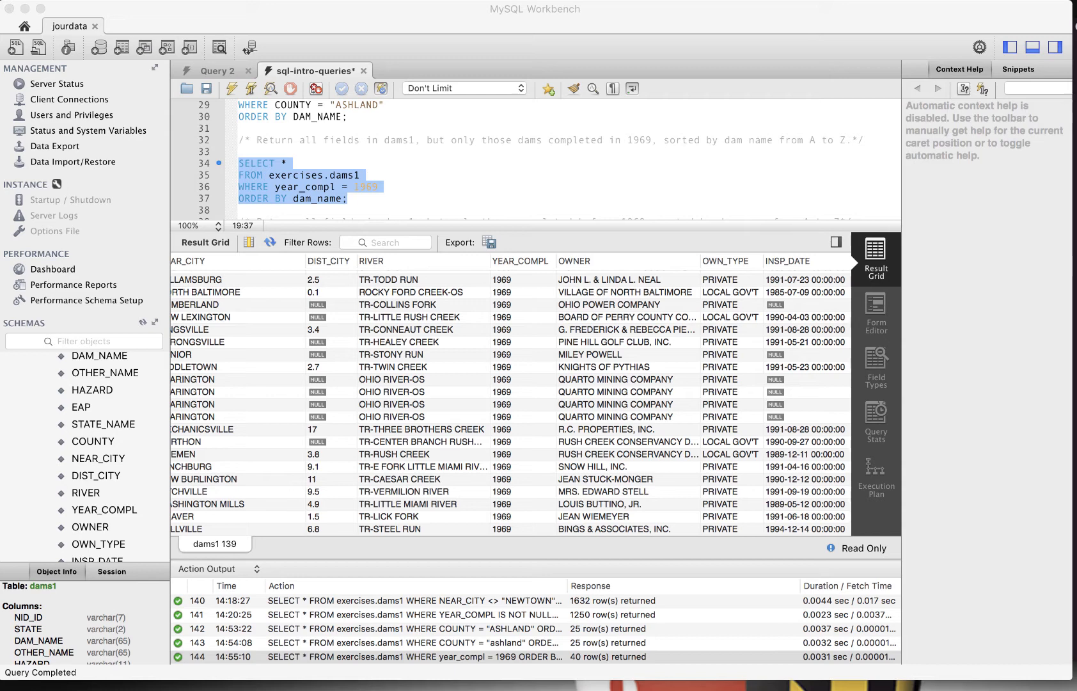
scroll(375, 147, down, 3)
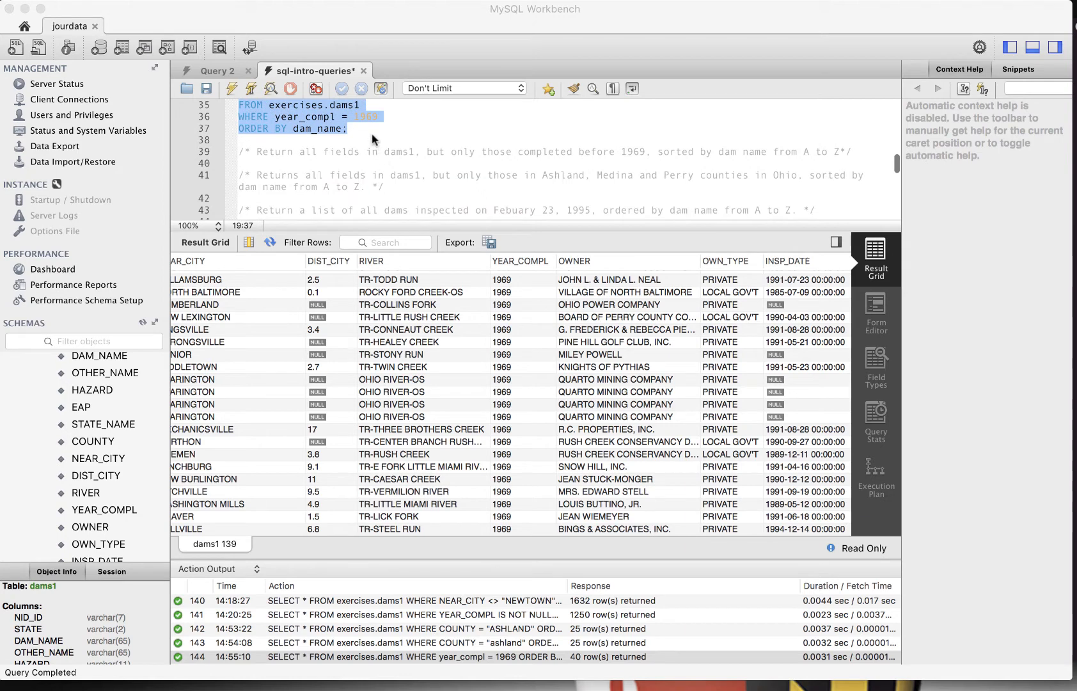
Insert a comment block listing comparison and logical operators like <, >, <=, >=, <>, BETWEEN and IN below the 1969 query
click(375, 138)
key(Return)
key(Return)
key(Return)
key(Up)
key(Up)
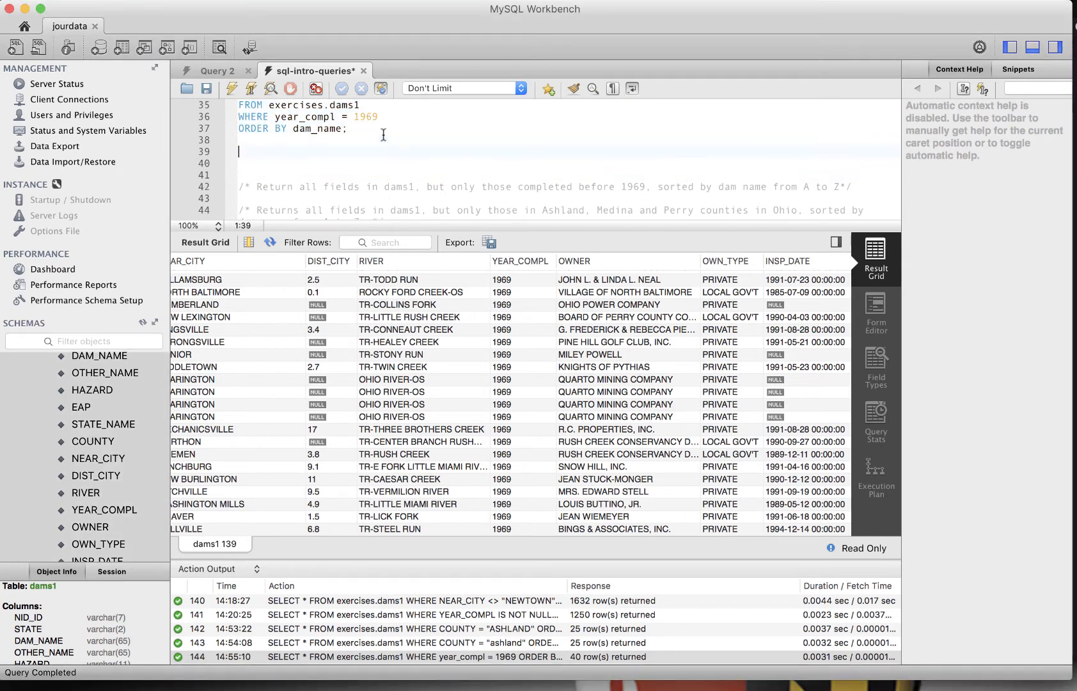
text(/*)
key(Return)
text(Besides equal signs, we can use other comparison and logical operators:  * Less than: WHERE year < 1969 * Greater than: WHERE year > 1969 * Less than or equal to: WHERE year_compl <= 1969 * Greater than or equal to: WHERE year_compl >= 1969 * Not equal to: WHERE year_compl <> 1969 * Between two numbers: WHERE year_compl BETWEEN 1969 AND 1972 * In a list of options: WHERE year_compl IN (1970, 1983, 1962))
text(*)
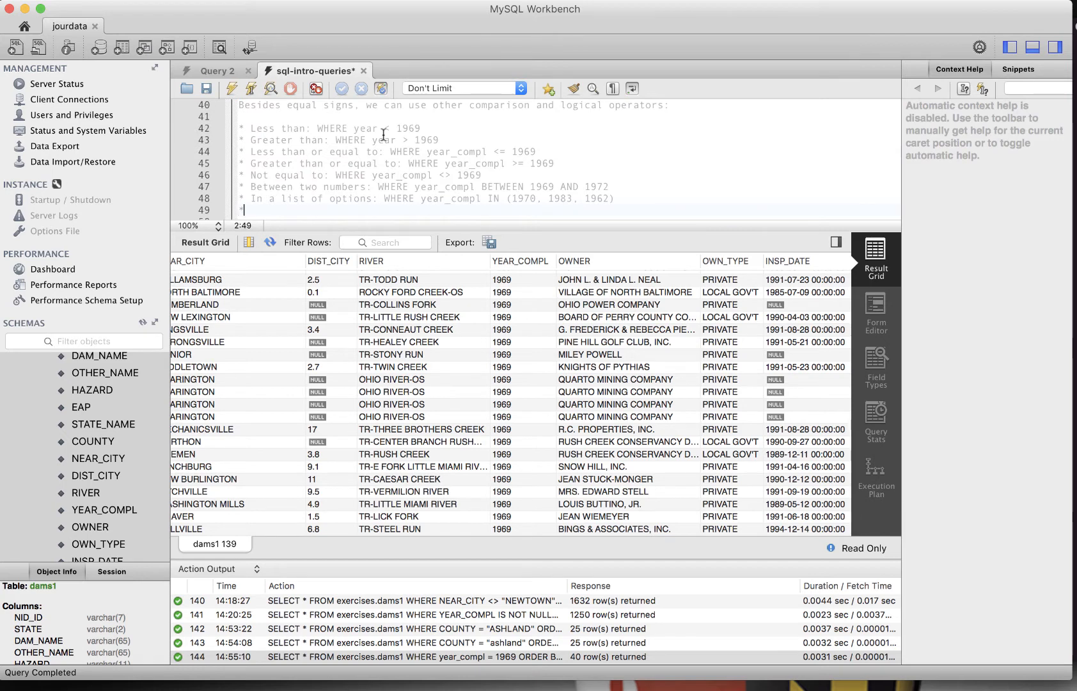
Paste a query selecting dams where YEAR_COMPL < 1969 ordered by YEAR_COMPL below the before-1969 comment
key(Up)
key(Up)
key(Up)
key(Up)
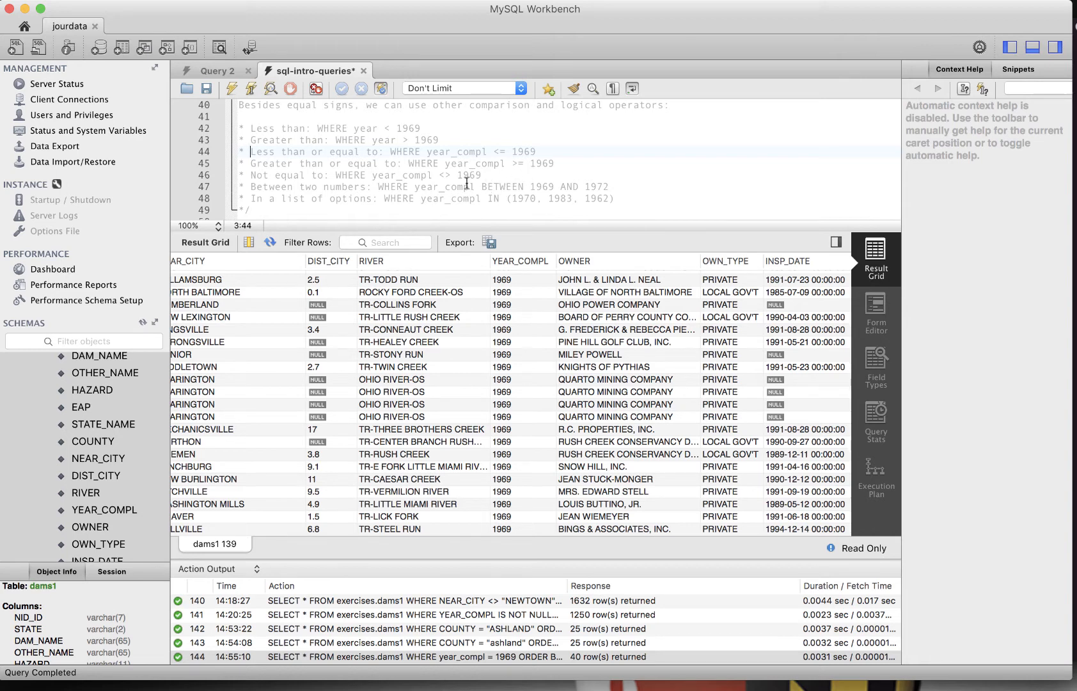
scroll(467, 182, down, 1)
scroll(467, 182, down, 2)
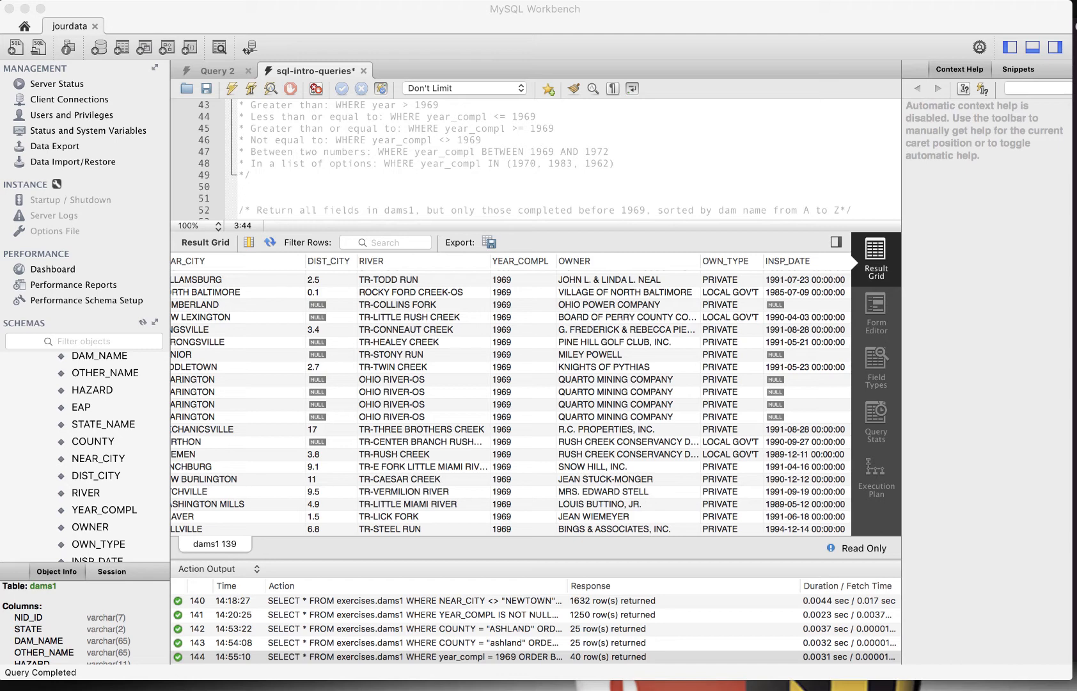
scroll(473, 163, down, 3)
click(452, 166)
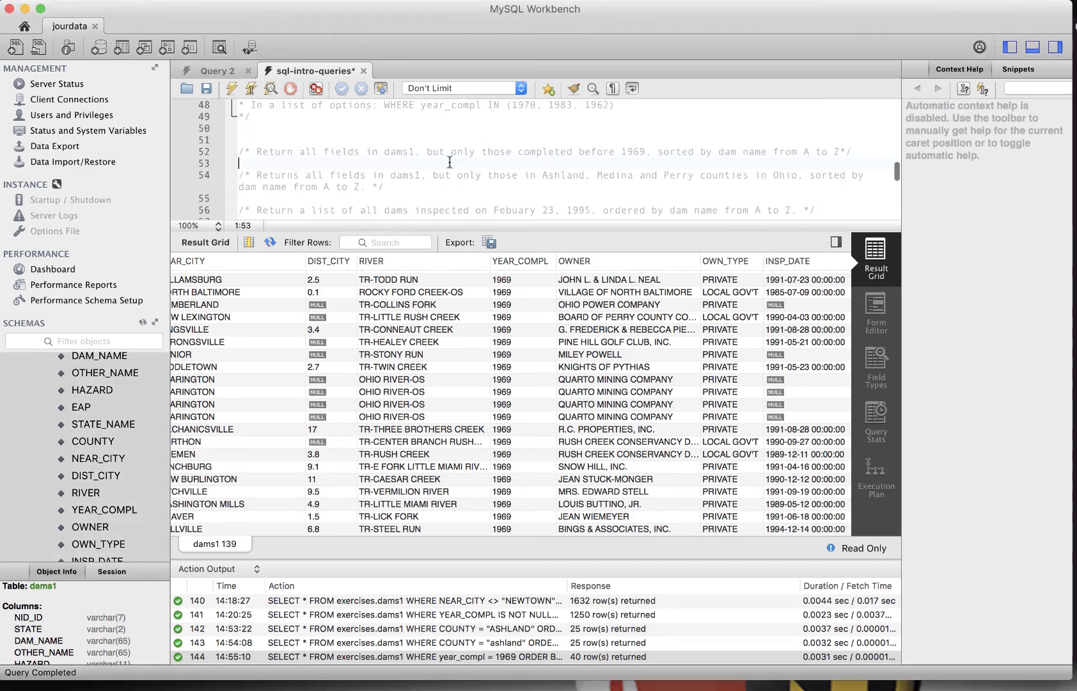
key(Return)
key(Return)
text(SELECT * FROM exercises.dams1 WHERE YEAR_COMPL < 1969 ORDER BY YEAR_COMPL;)
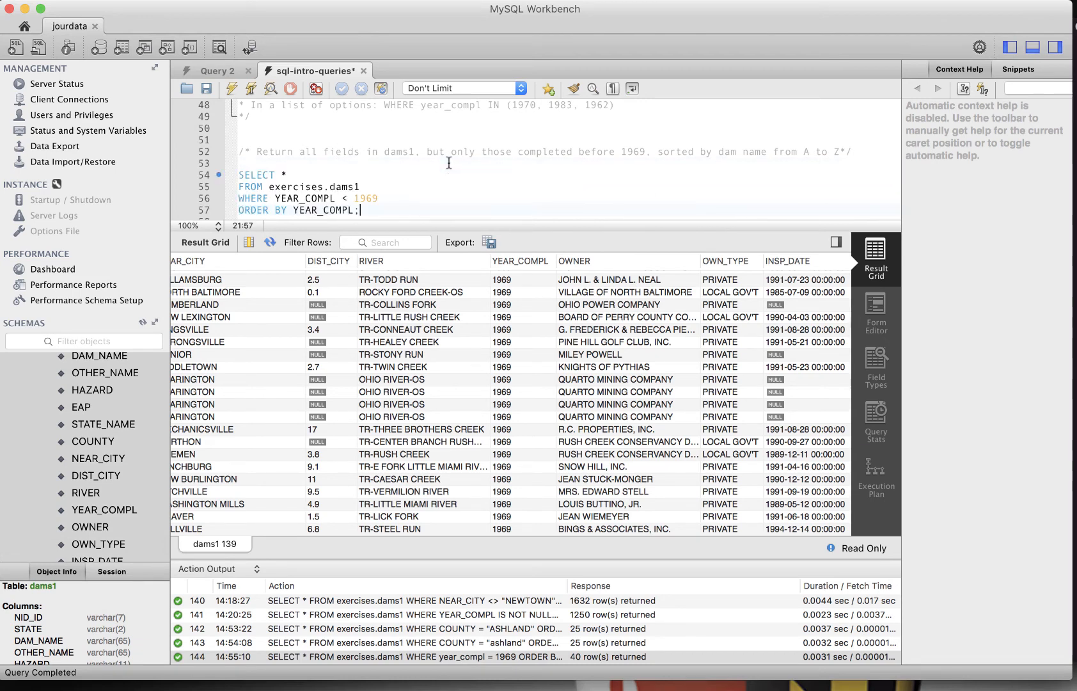
Select the before-1969 query and run it, then scroll through its results sorted by YEAR_COMPL
key(Up)
key(super+Left)
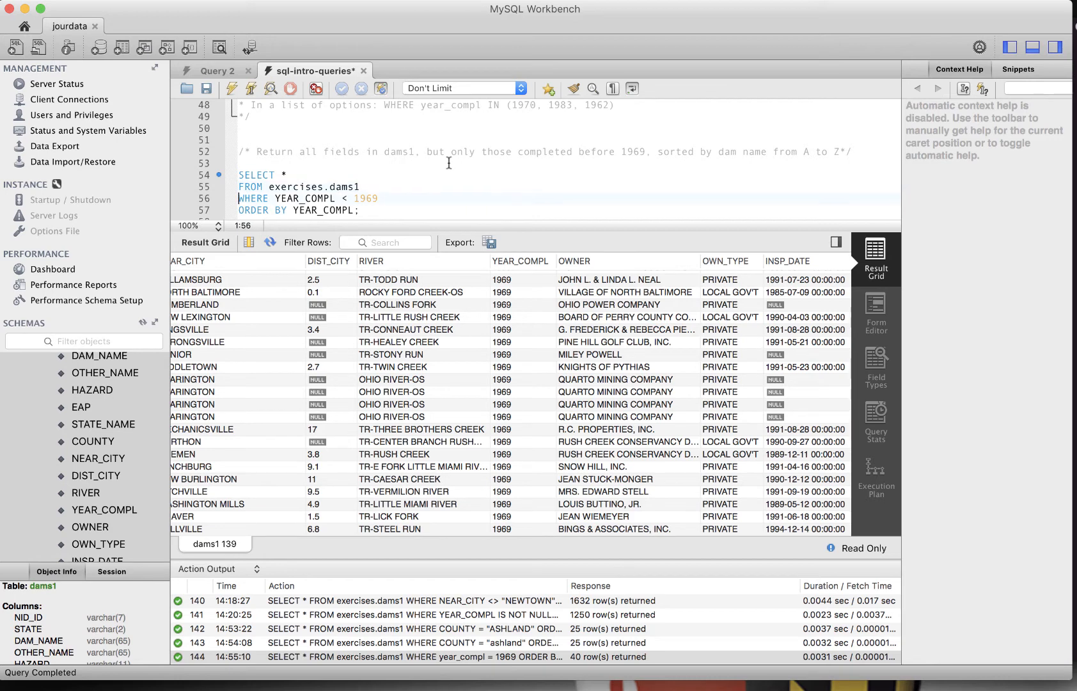
key(Right)
key(Right)
key(Right)
key(Right)
key(Right)
key(Right)
key(Right)
key(Right)
key(Right)
key(Right)
key(Right)
key(Right)
key(Right)
key(Right)
key(Right)
key(Right)
key(Right)
key(Right)
key(Right)
key(Right)
key(Down)
key(shift+Up)
key(shift+Up)
key(shift+Up)
key(shift+super+Left)
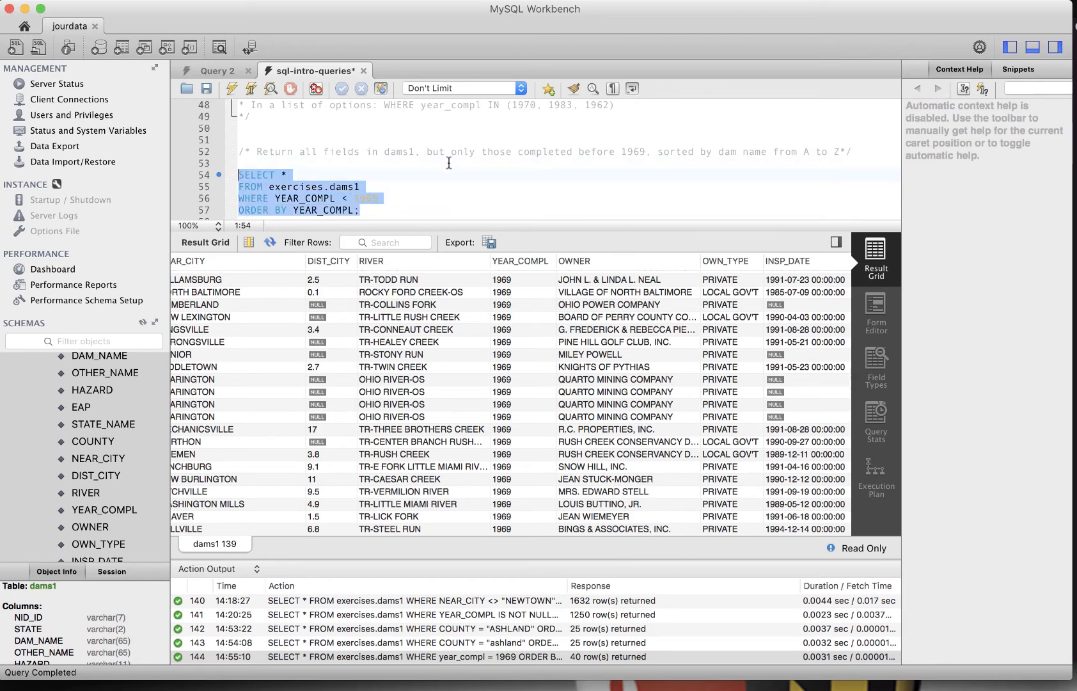
click(232, 89)
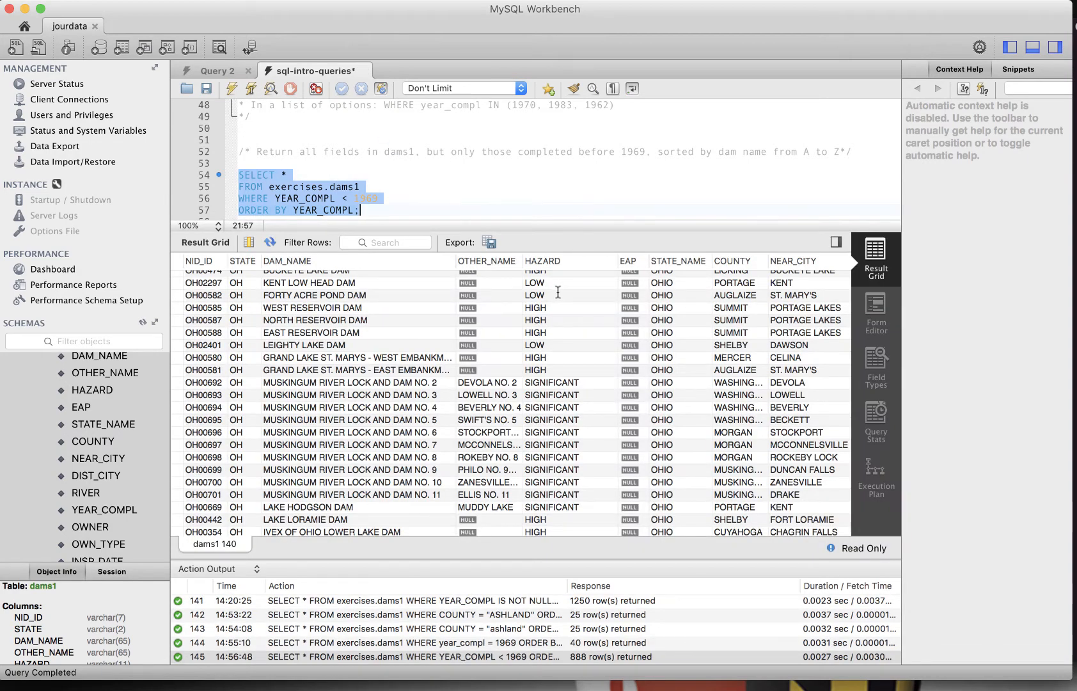
scroll(558, 292, right, 10)
scroll(595, 294, up, 1)
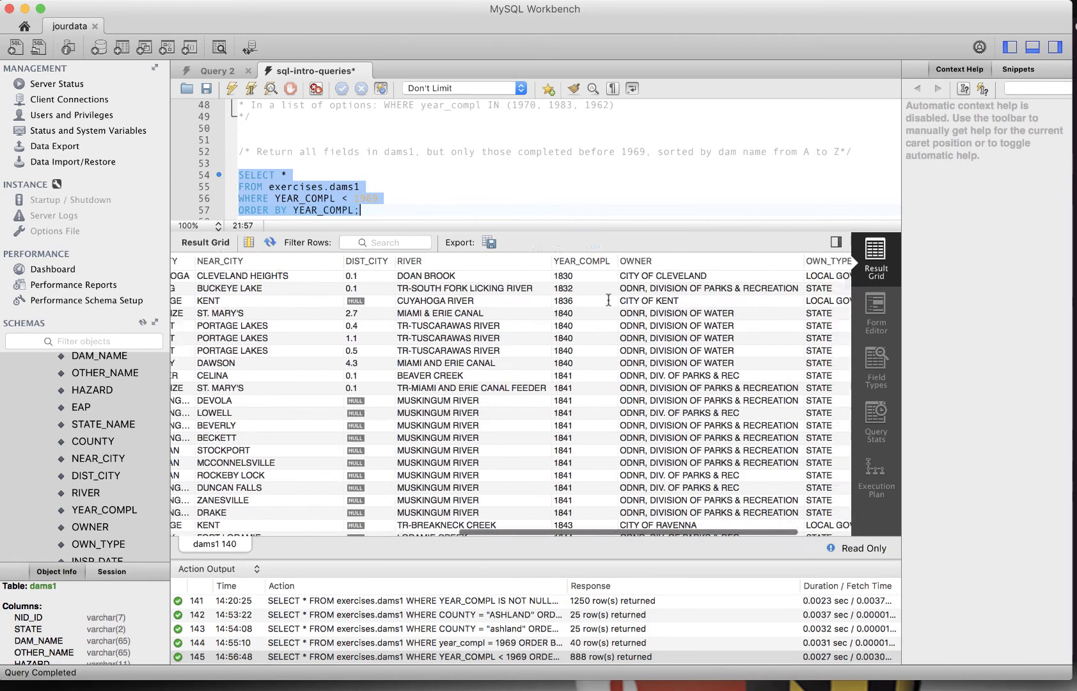
scroll(477, 280, down, 15)
scroll(477, 279, right, 2)
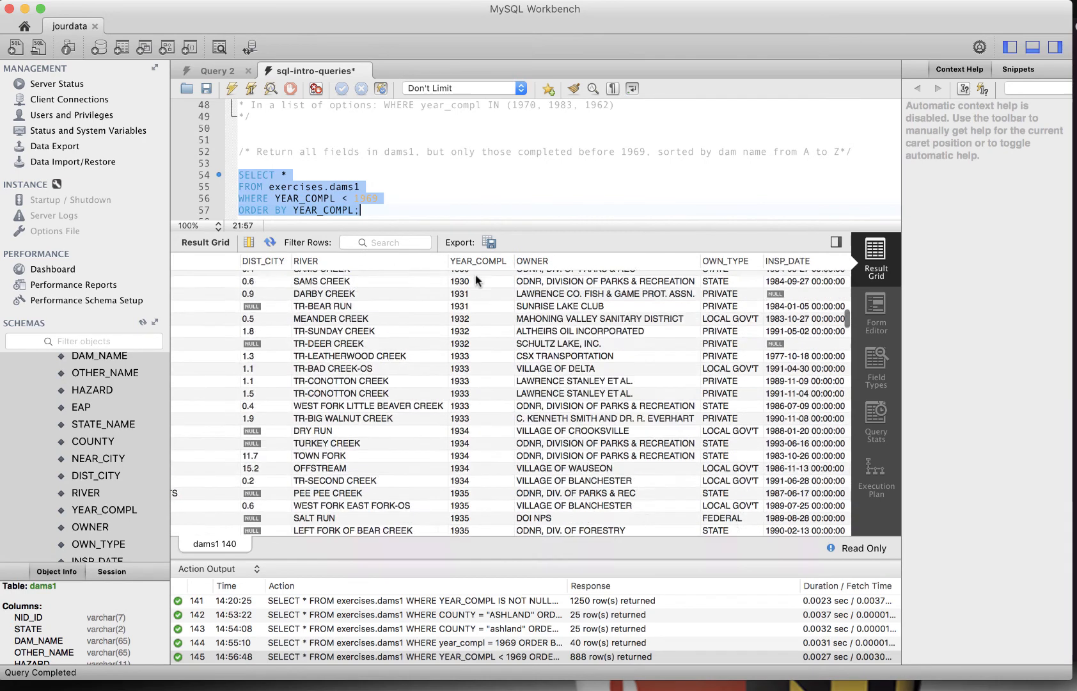
scroll(476, 279, down, 20)
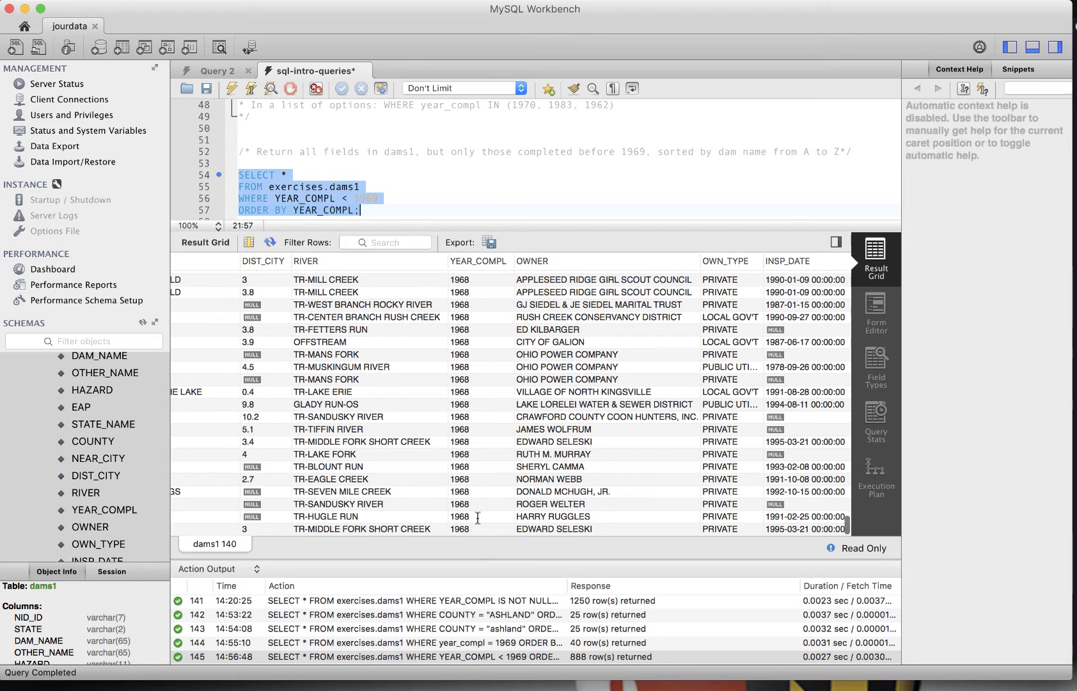
Paste a query selecting all dams1 fields where county IN ("ASHLAND","MEDINA","PERRY") ordered by dam_name below the three-counties comment
scroll(358, 192, down, 4)
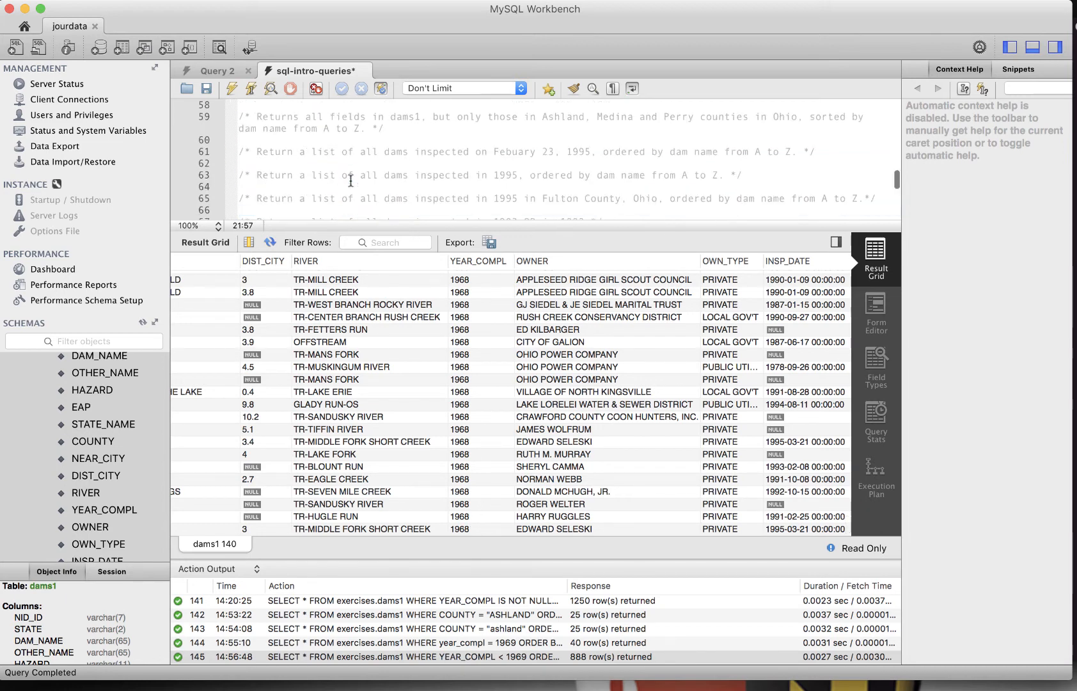
scroll(364, 187, up, 1)
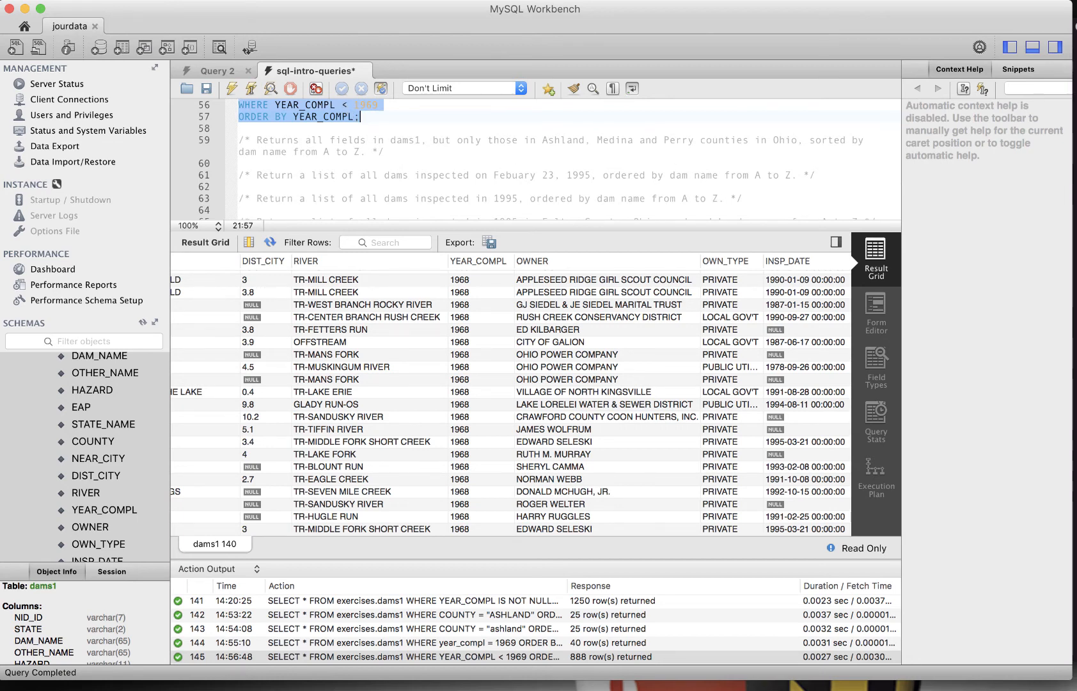
click(423, 151)
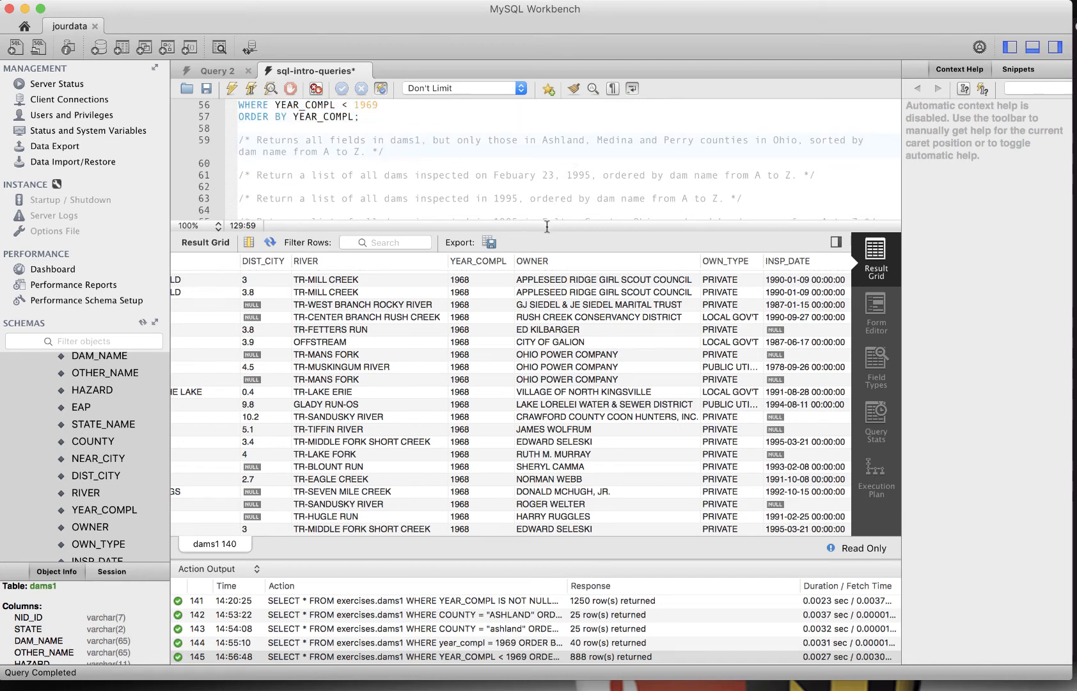
key(Return)
key(Return)
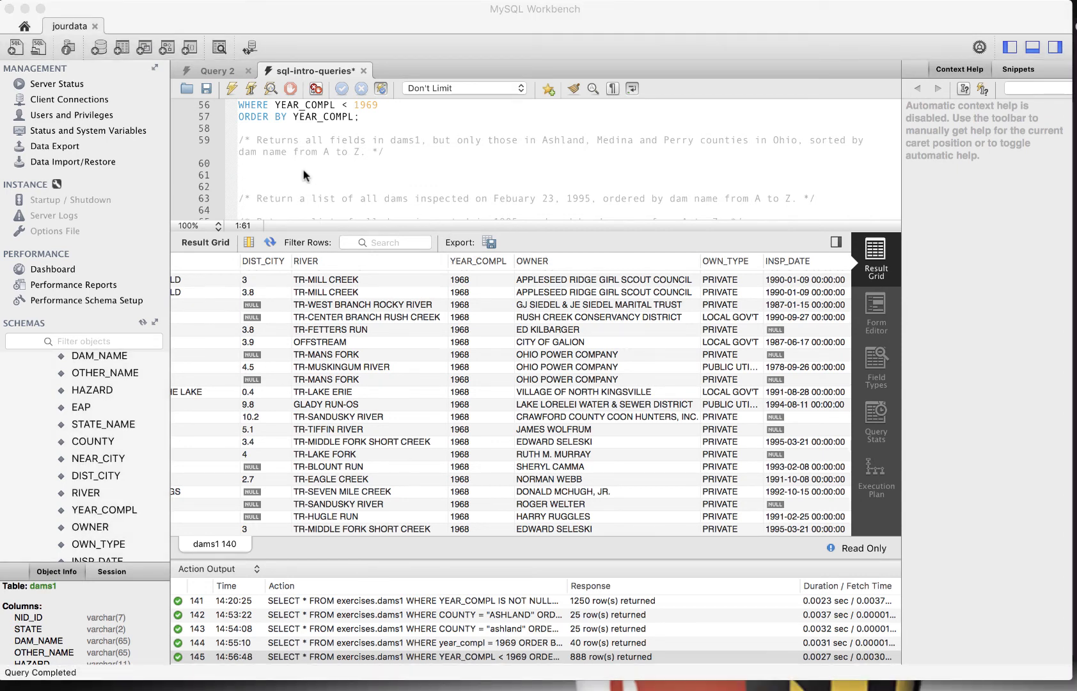
click(271, 169)
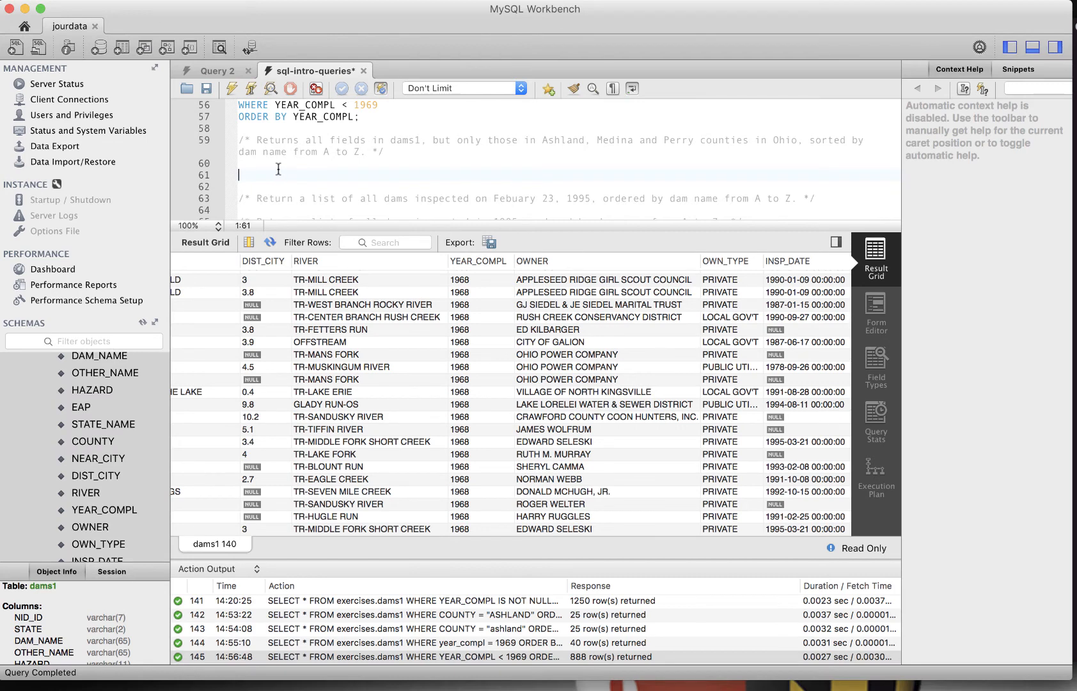
text(SELECT * FROM exercises.dams1 WHERE county IN ("ASHLAND","MEDINA","PERRY") ORDER BY dam_name;)
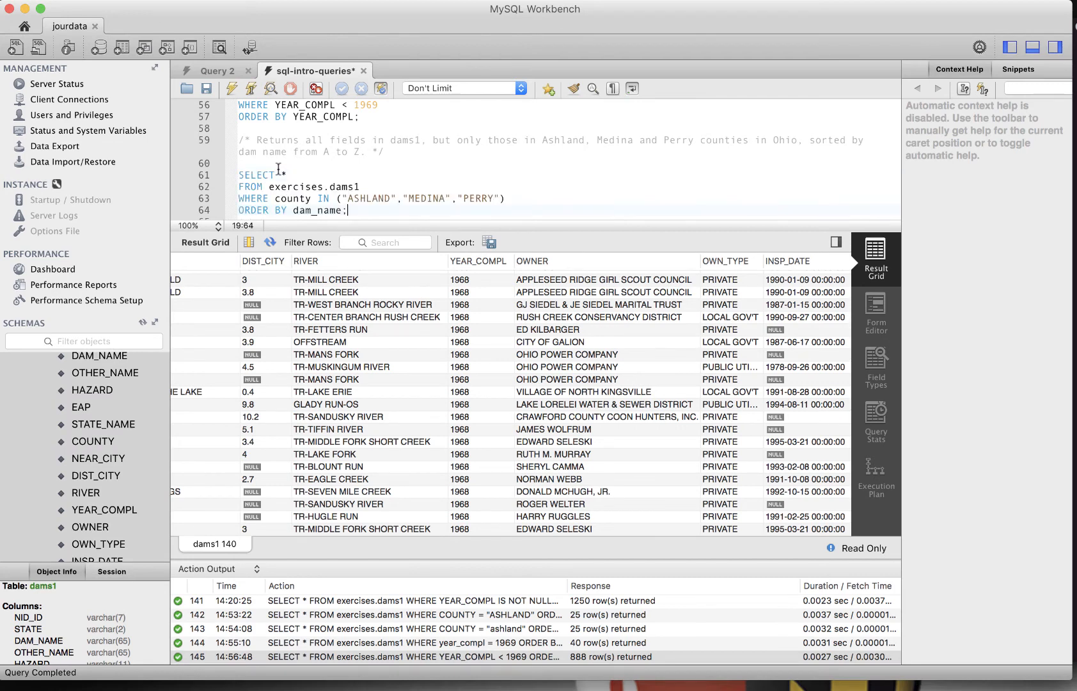
Select and run the Ashland, Medina and Perry county query, then scroll through its results
key(Down)
key(Down)
key(Up)
key(Up)
key(Up)
key(Up)
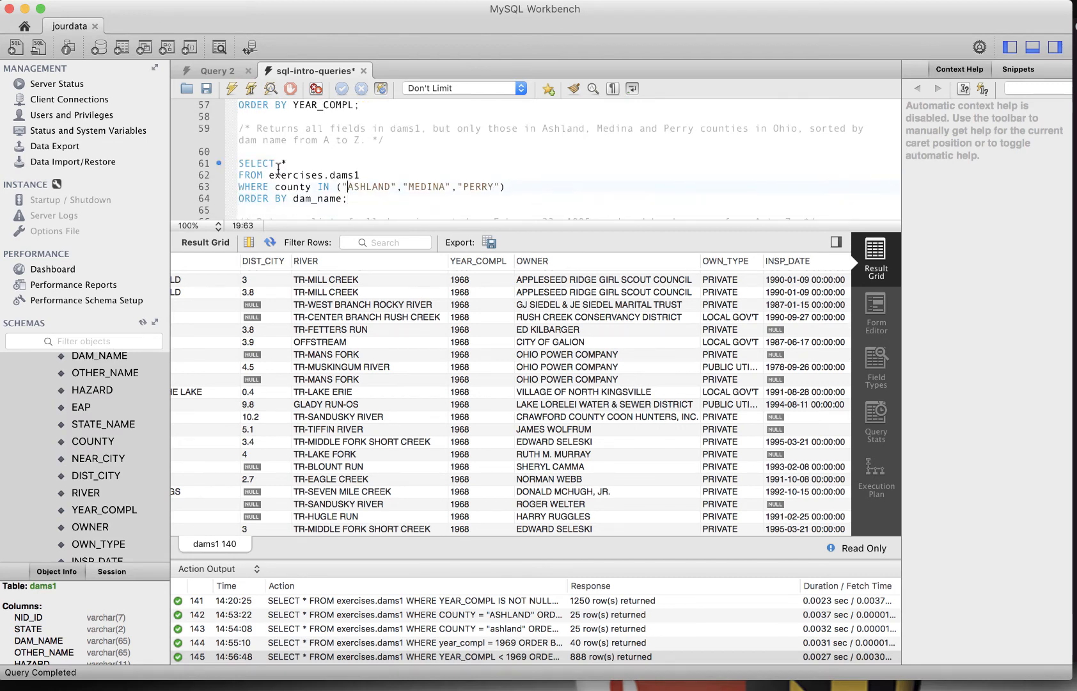
key(Right)
drag(381, 198, 212, 164)
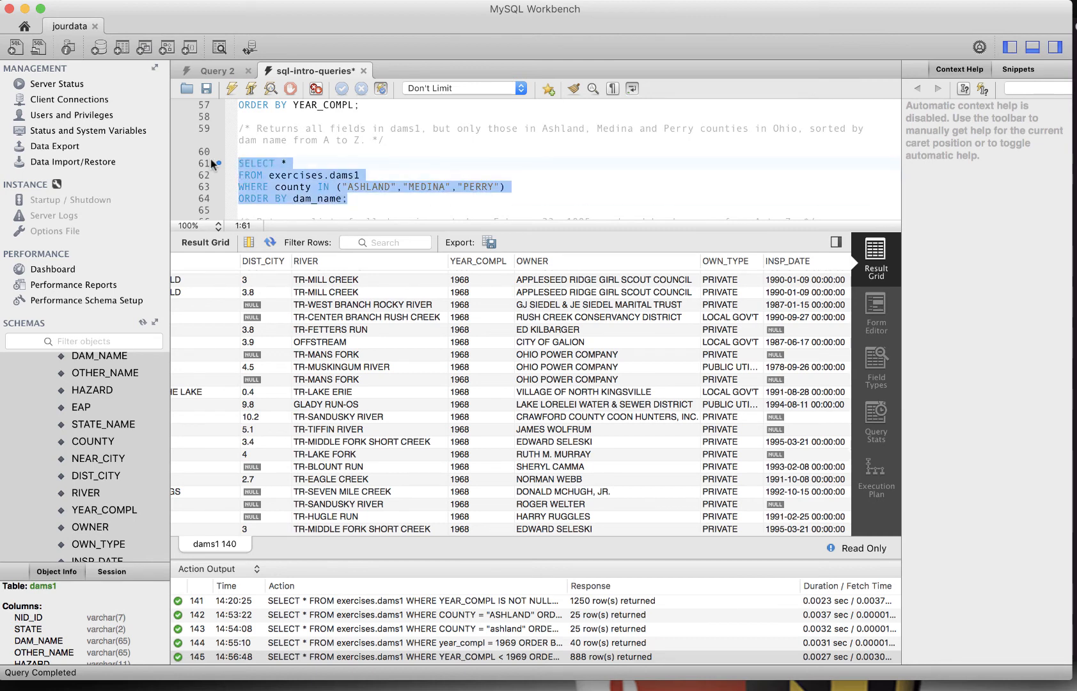
click(247, 85)
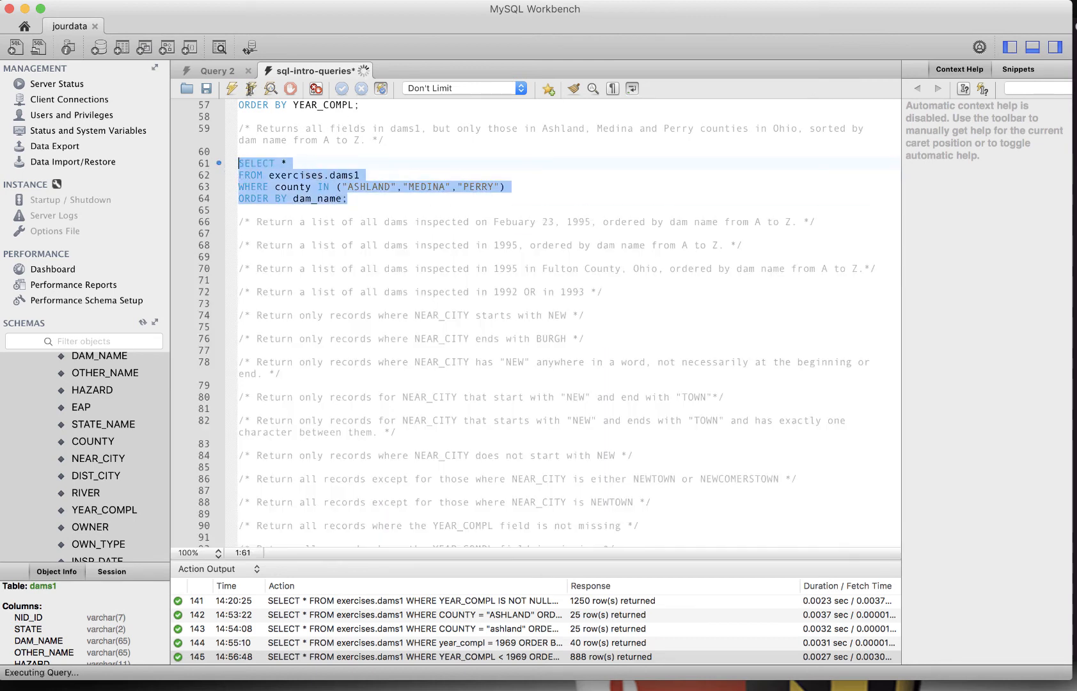
scroll(690, 291, up, 1)
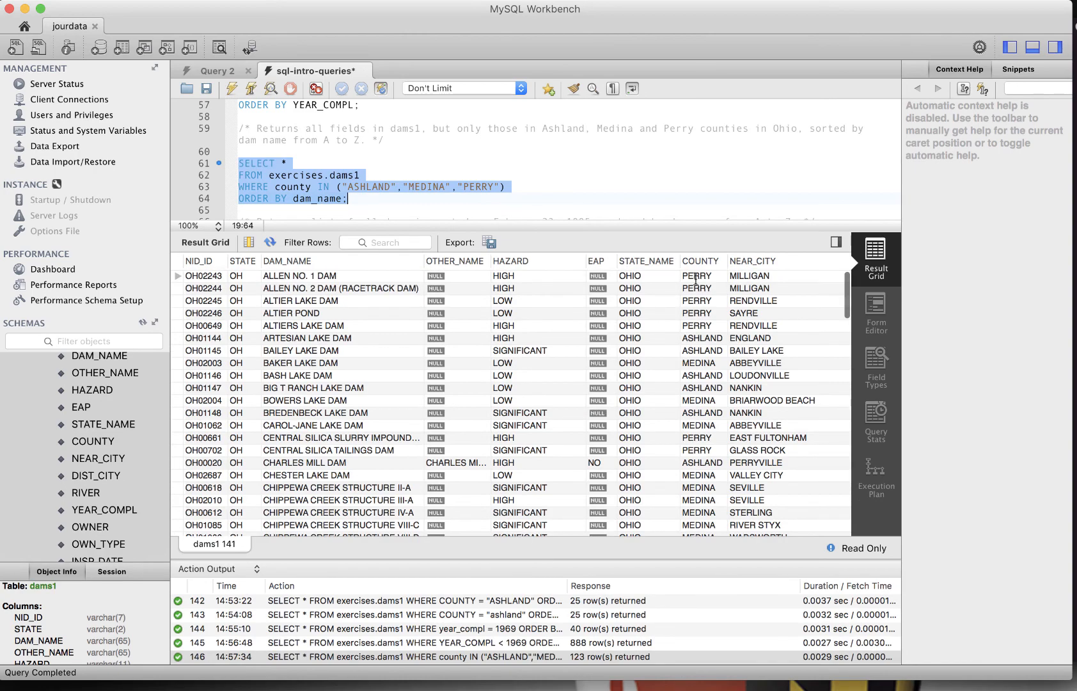
scroll(700, 301, down, 10)
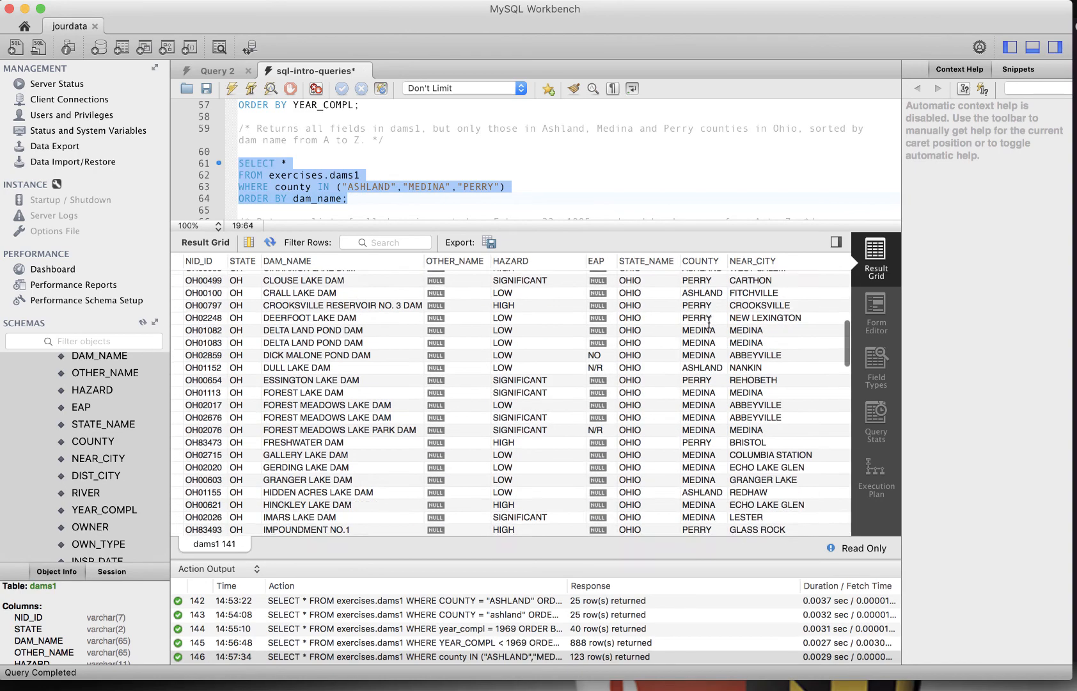
scroll(709, 323, down, 1)
scroll(709, 328, down, 20)
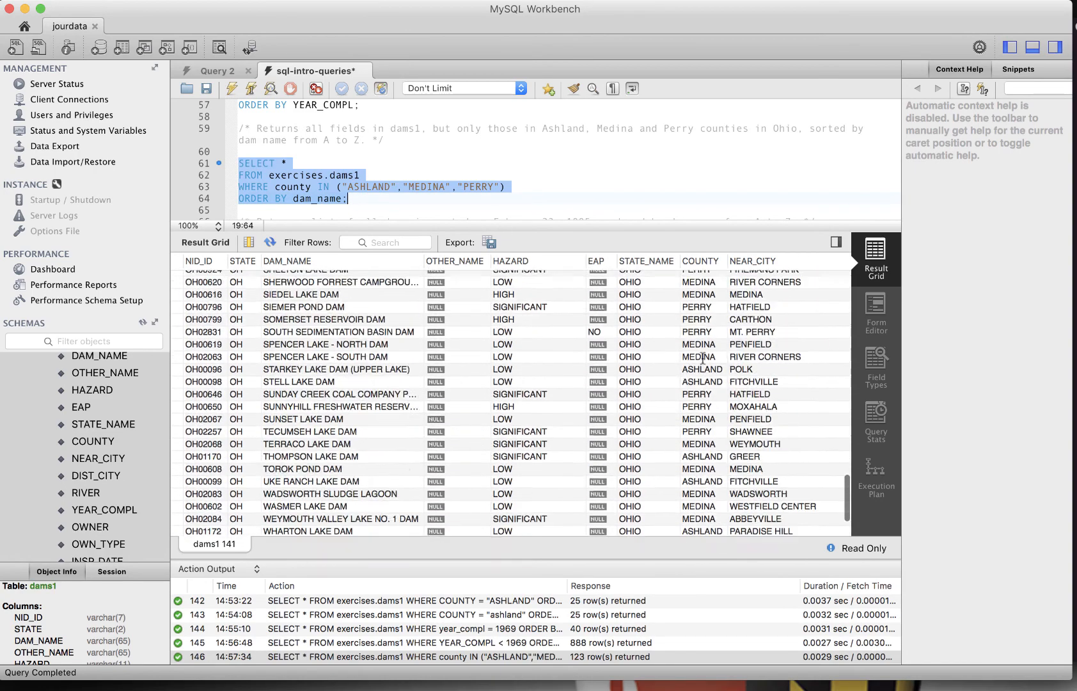
scroll(503, 214, down, 3)
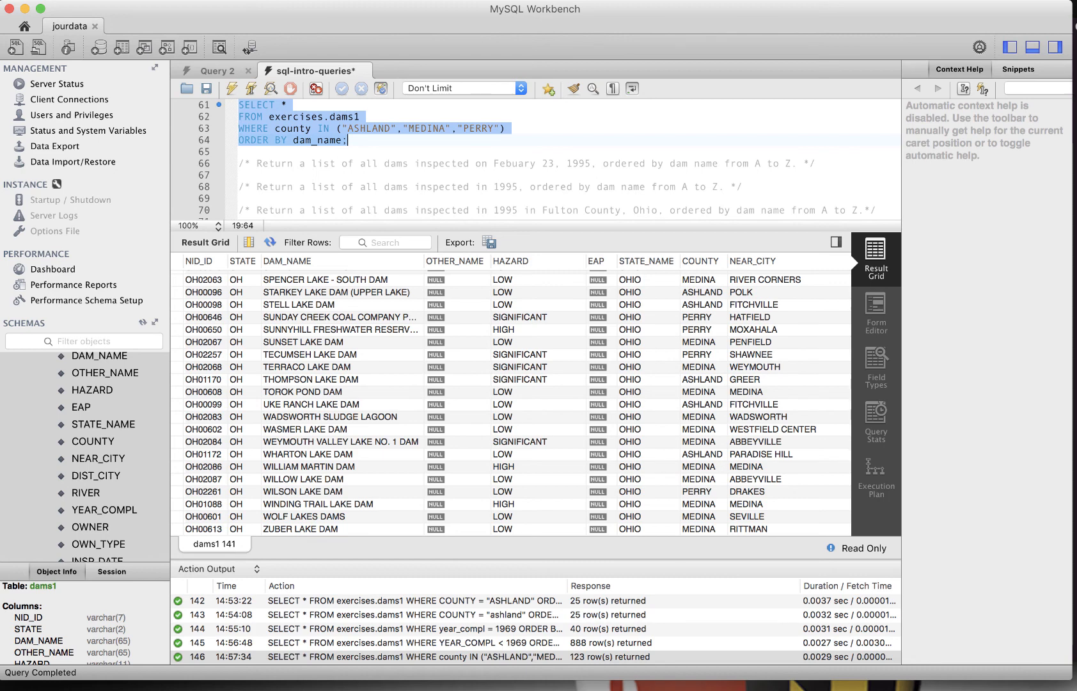
click(494, 144)
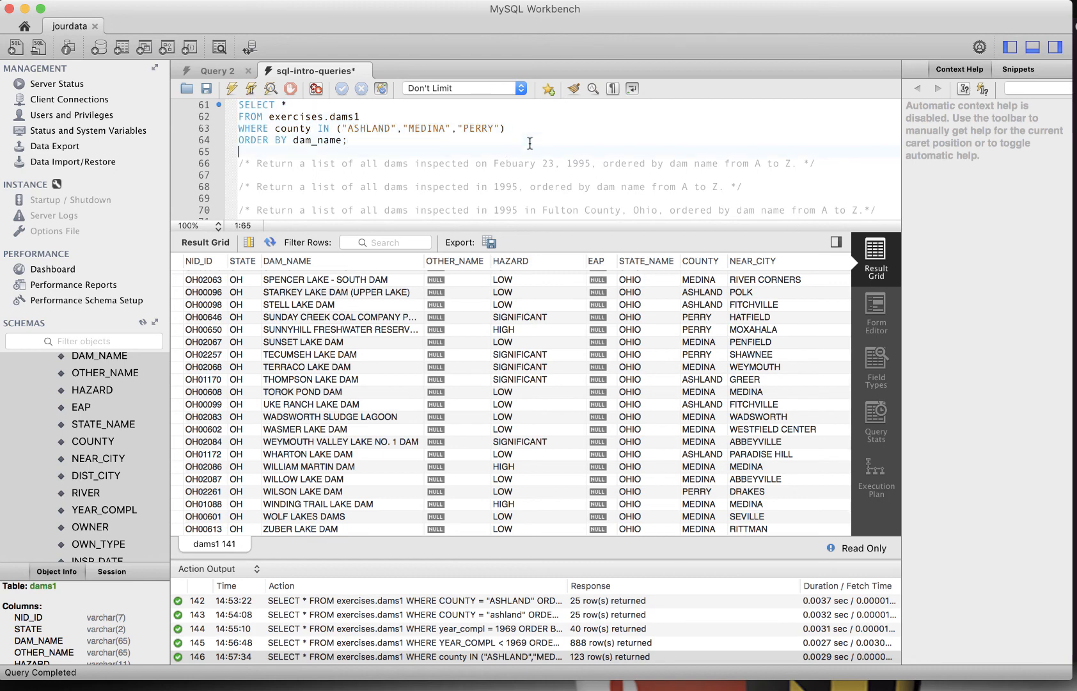